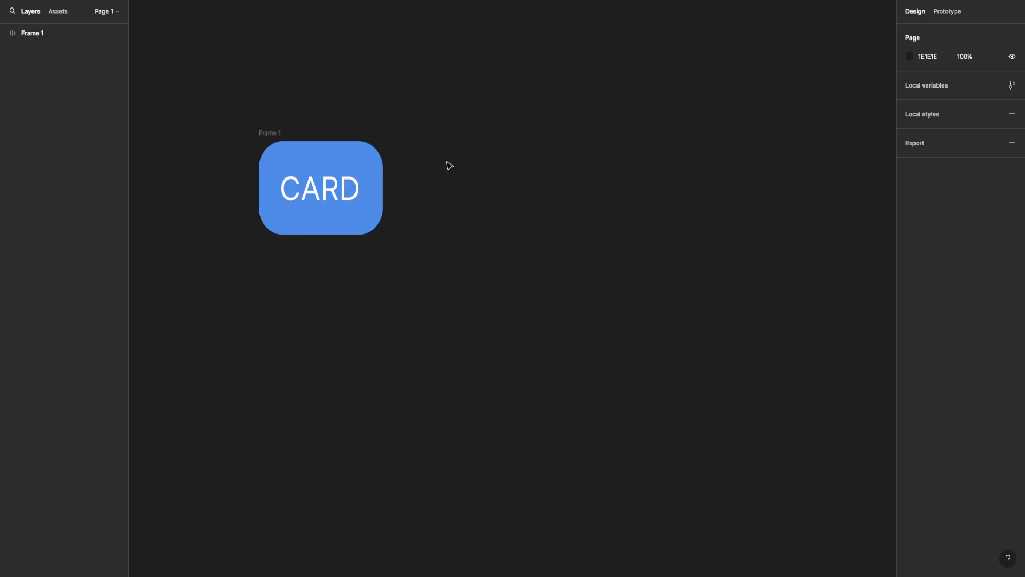
Convert Frame 1, the blue CARD frame, into a main component with Ctrl+Alt+K.
scroll(453, 155, down, 2)
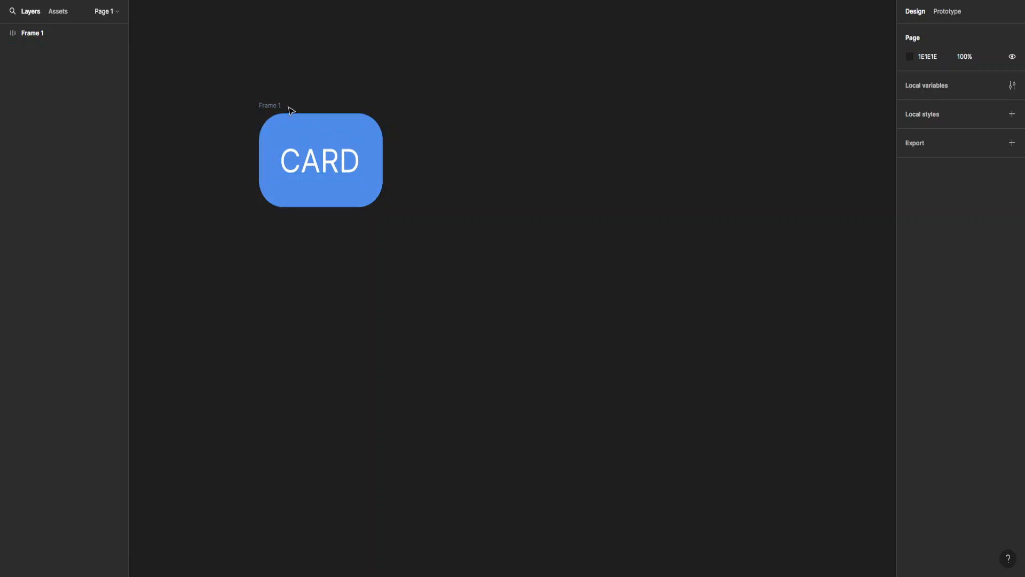
drag(313, 84, 351, 102)
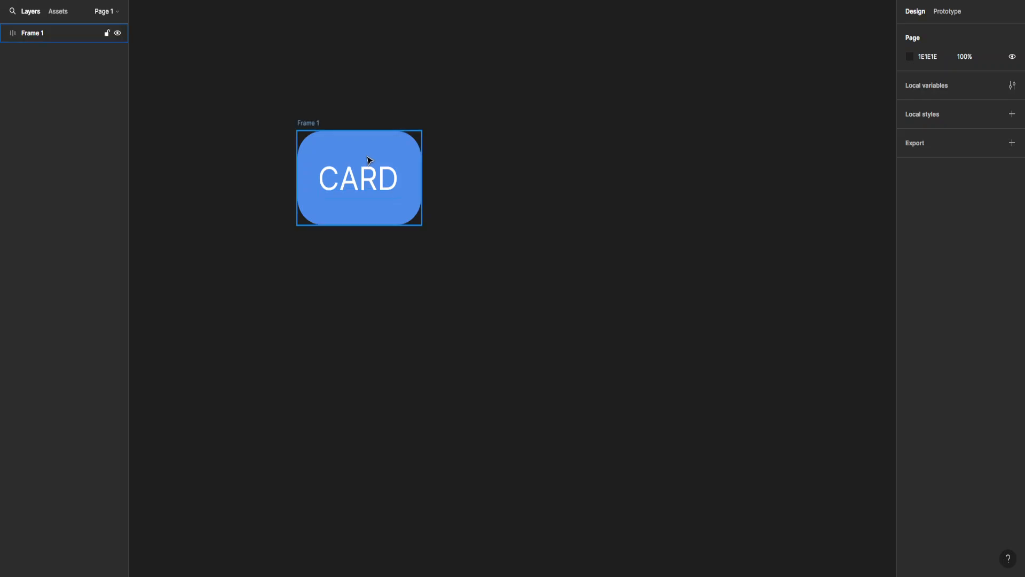
click(368, 161)
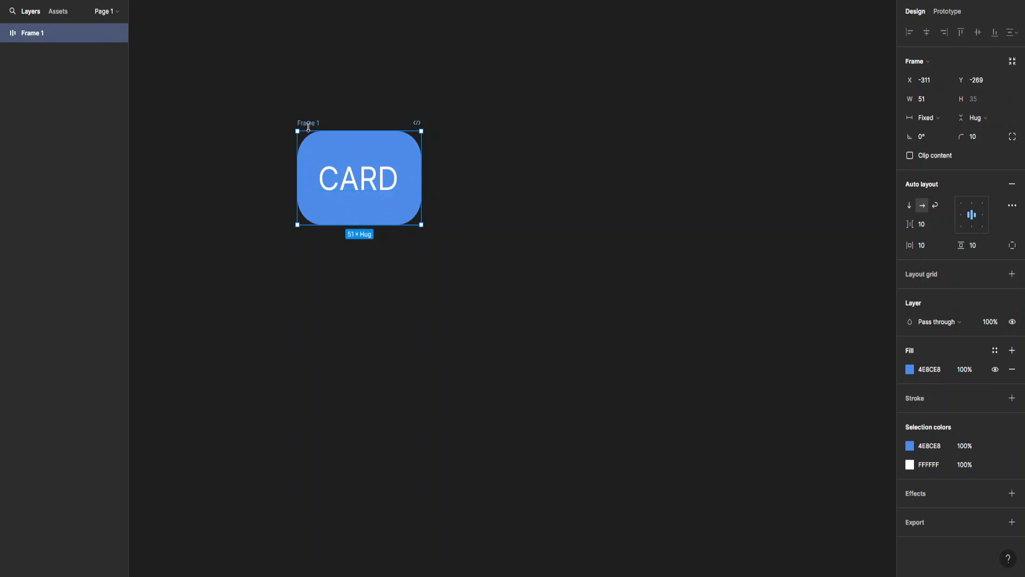
click(322, 111)
click(312, 121)
key(ctrl+alt+k)
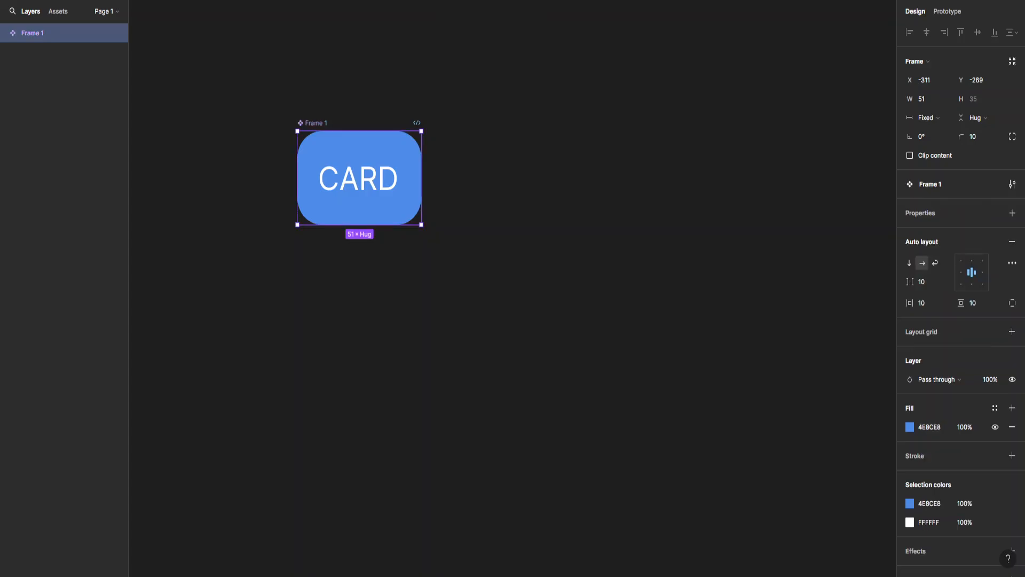
Place the Frame 1 component from Assets on the canvas and copy it into four cards spaced 12 apart.
click(59, 11)
click(492, 94)
drag(610, 137, 238, 155)
drag(33, 129, 646, 187)
scroll(647, 240, right, 4)
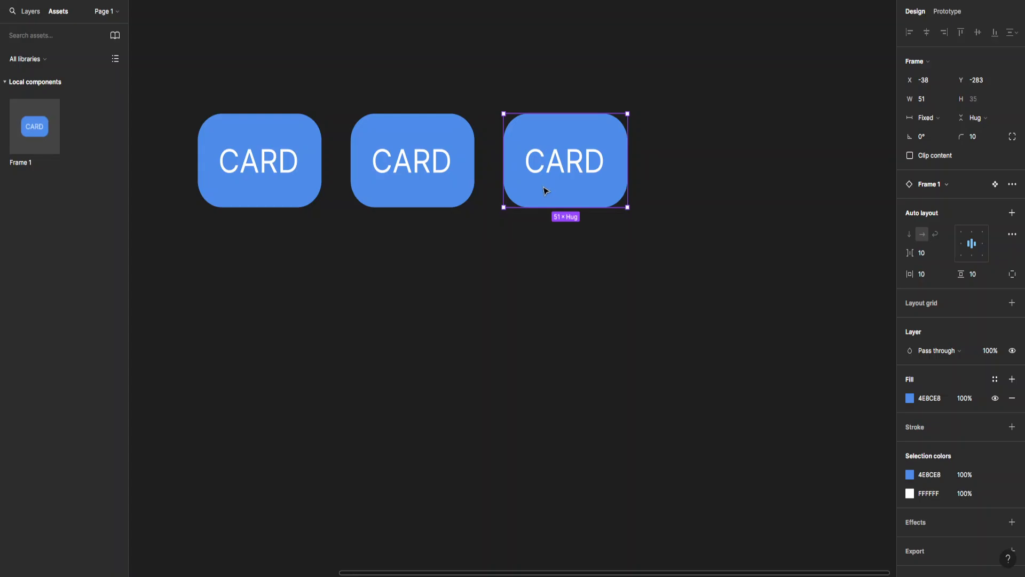
drag(546, 191, 691, 199)
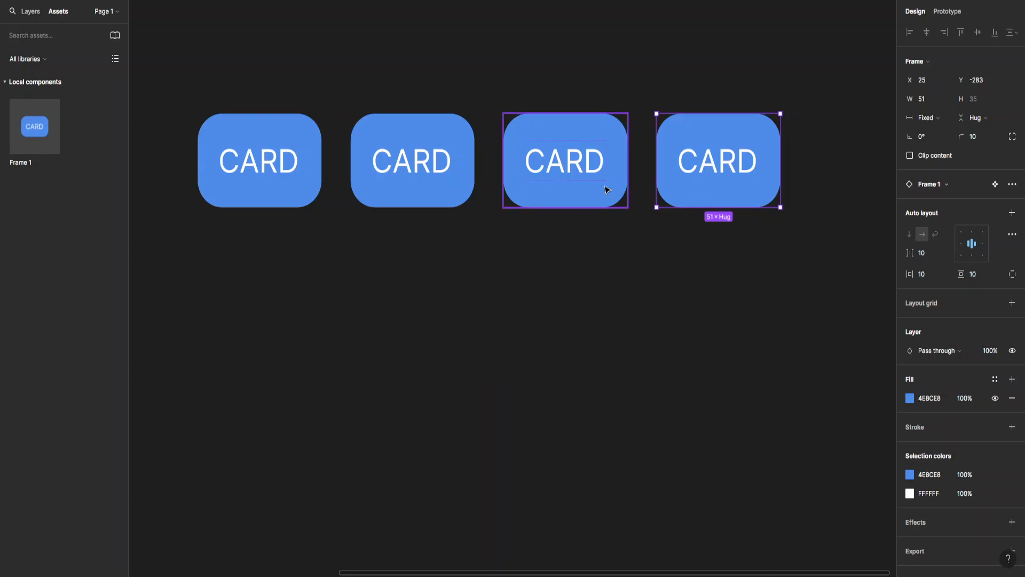
Wrap the four cards in a horizontal auto-layout row, Frame 5, with a 12 gap.
click(572, 295)
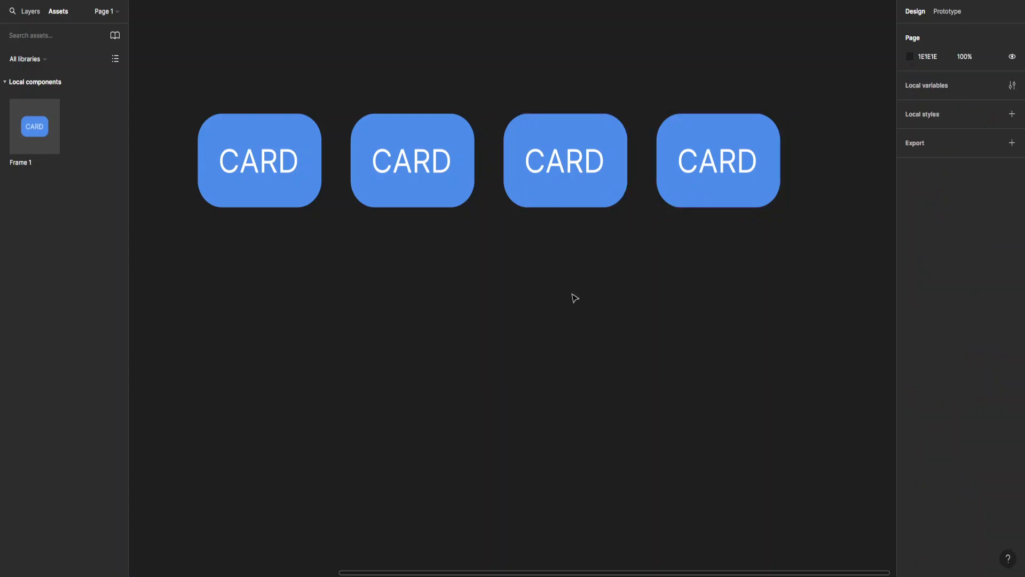
drag(829, 80, 198, 271)
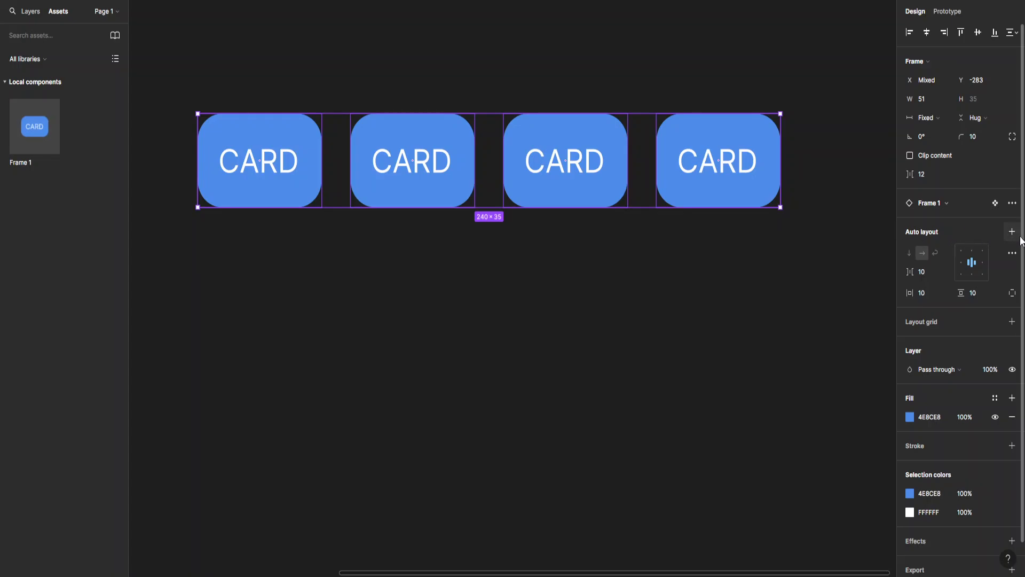
click(1012, 233)
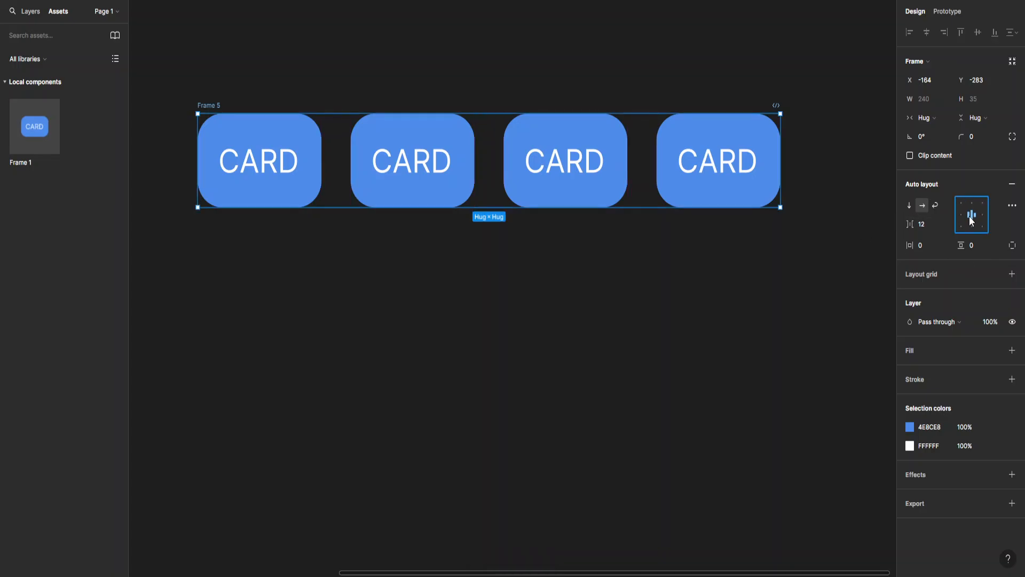
click(923, 225)
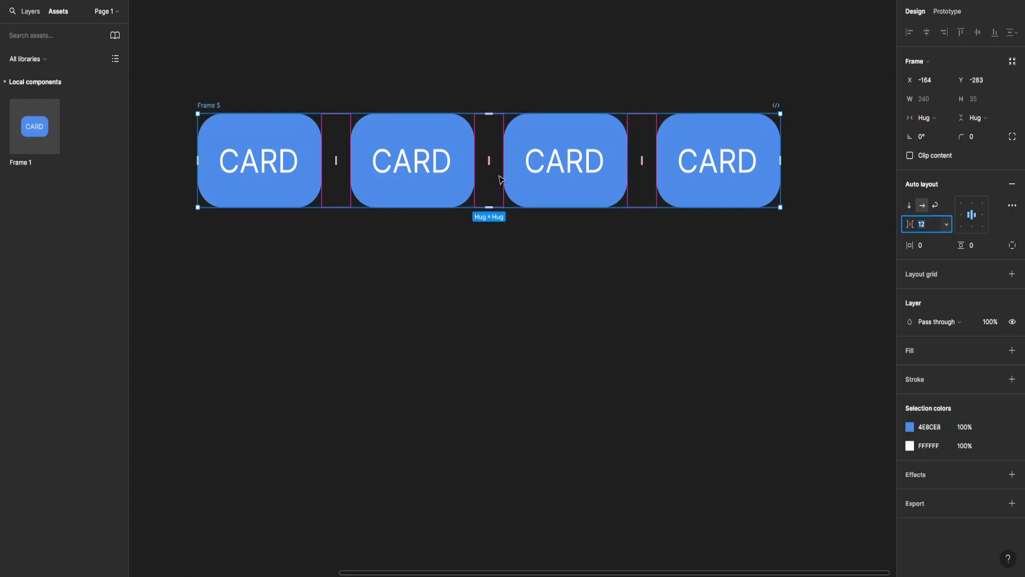
key(Up)
key(Up)
key(Up)
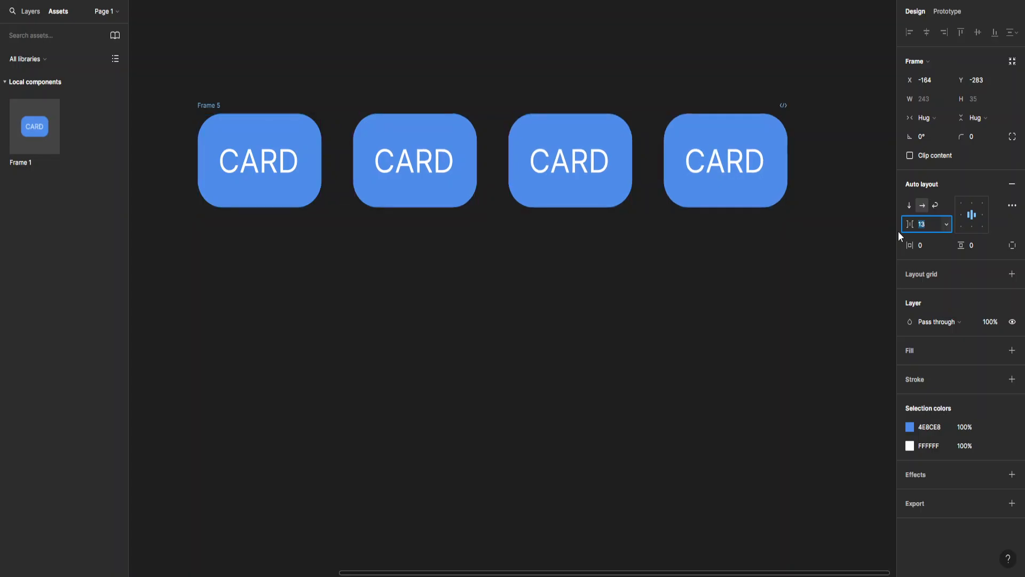
key(Down)
key(Down)
key(Down)
key(Down)
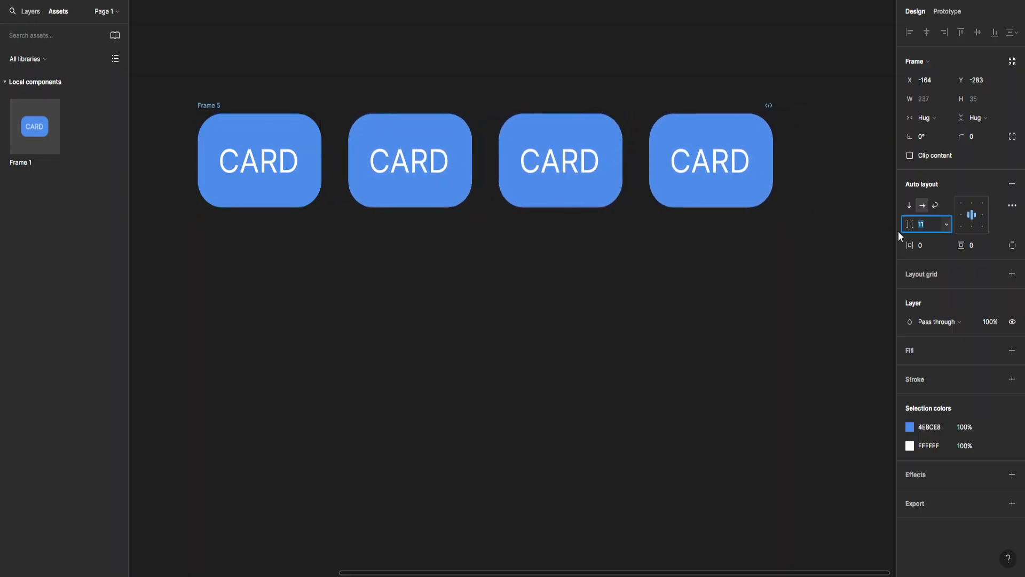
key(Up)
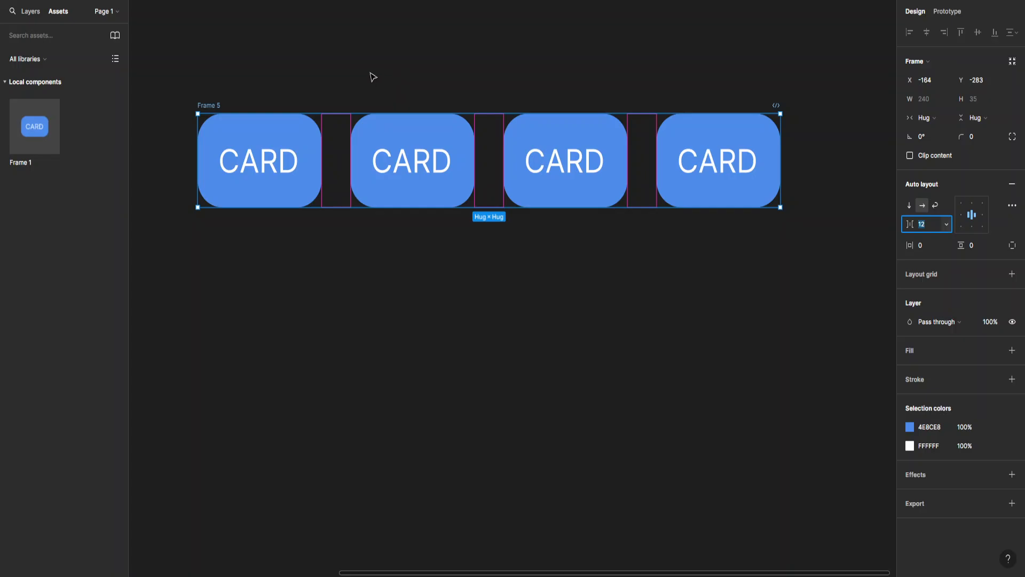
Duplicate Frame 5 below itself as Frame 6 and select both rows.
click(309, 65)
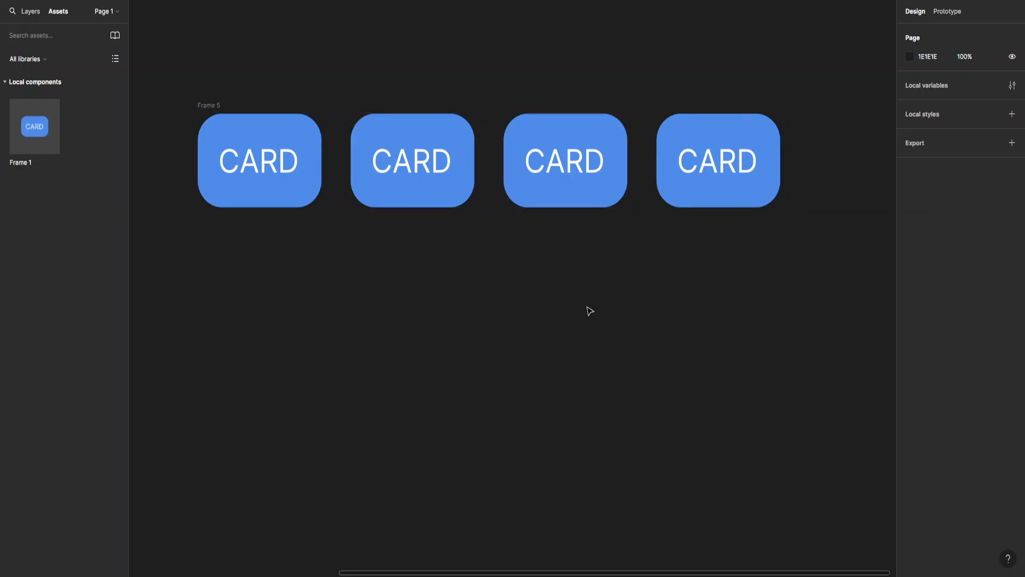
click(207, 106)
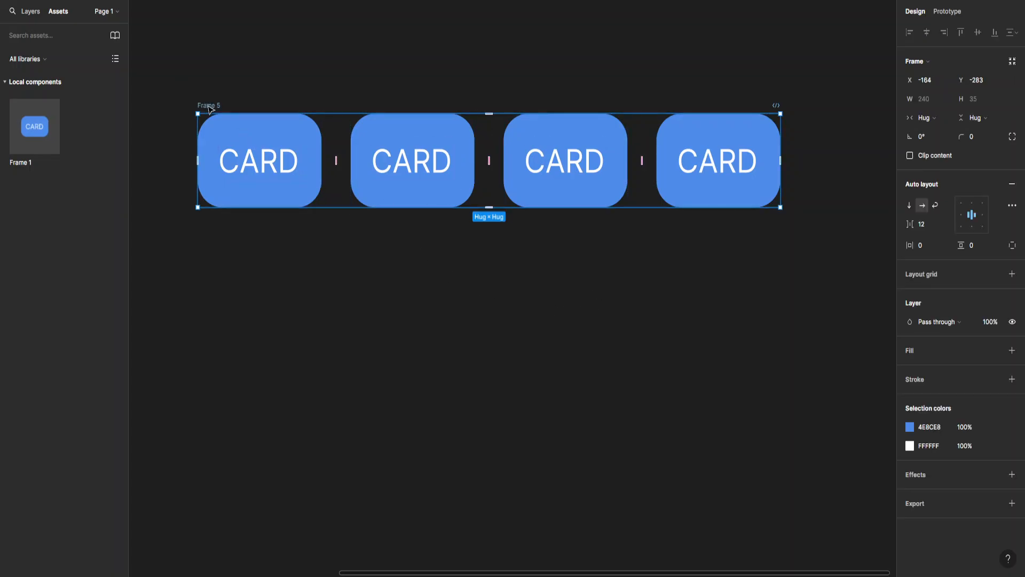
drag(210, 109, 216, 234)
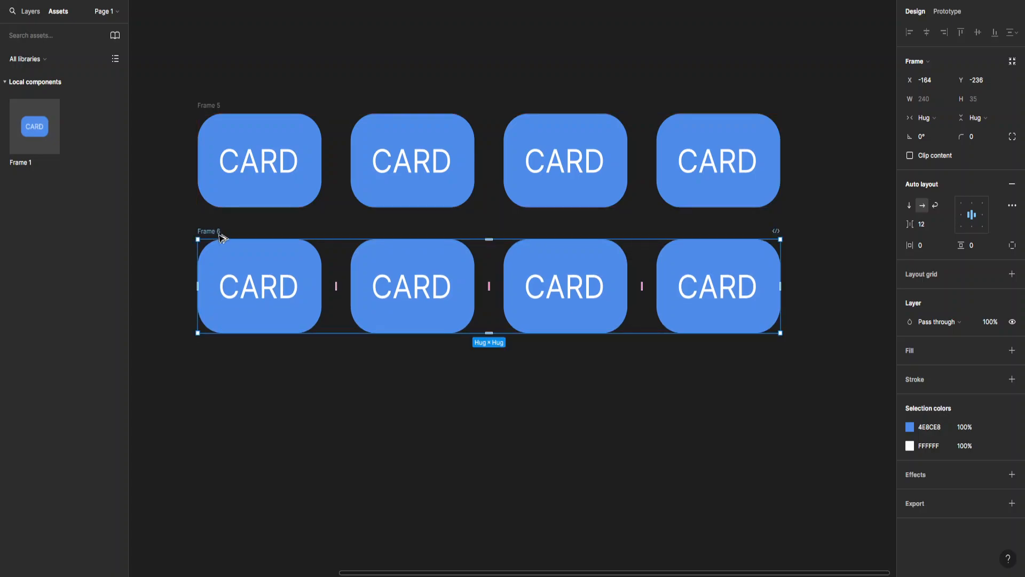
click(817, 206)
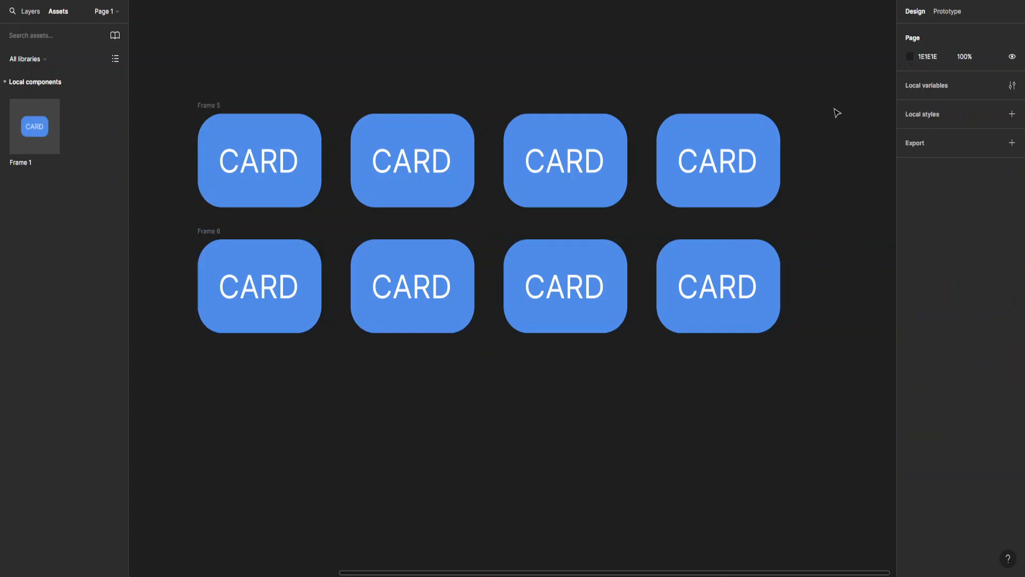
drag(827, 74, 160, 412)
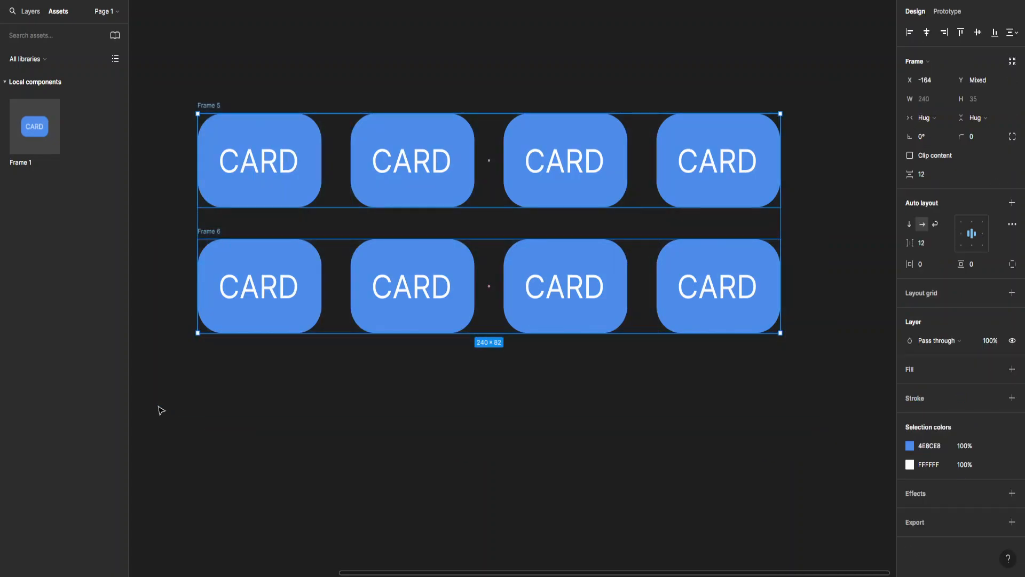
Wrap Frame 5 and Frame 6 in vertical auto-layout Frame 7 with 10 spacing between rows.
click(1011, 202)
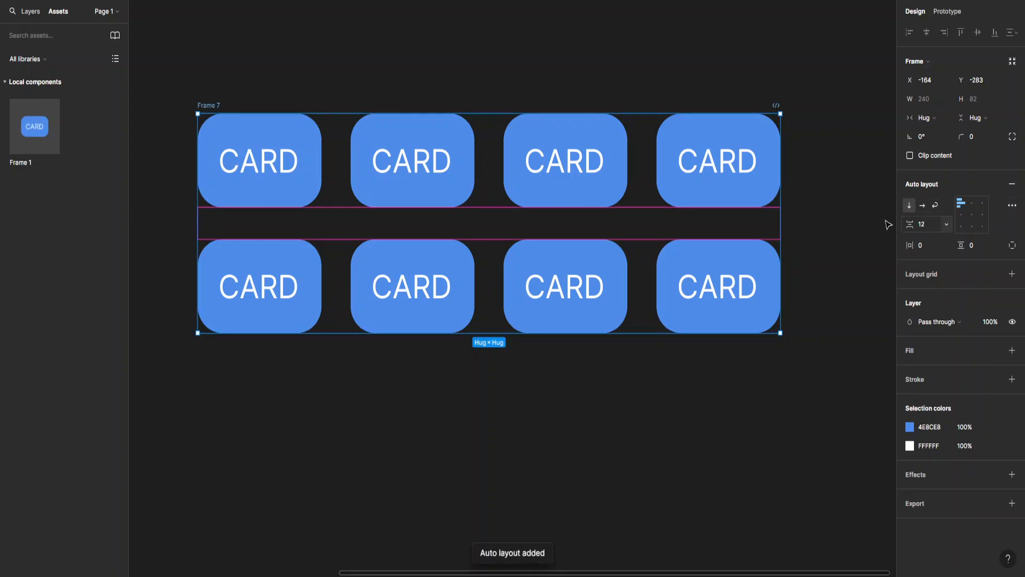
click(924, 223)
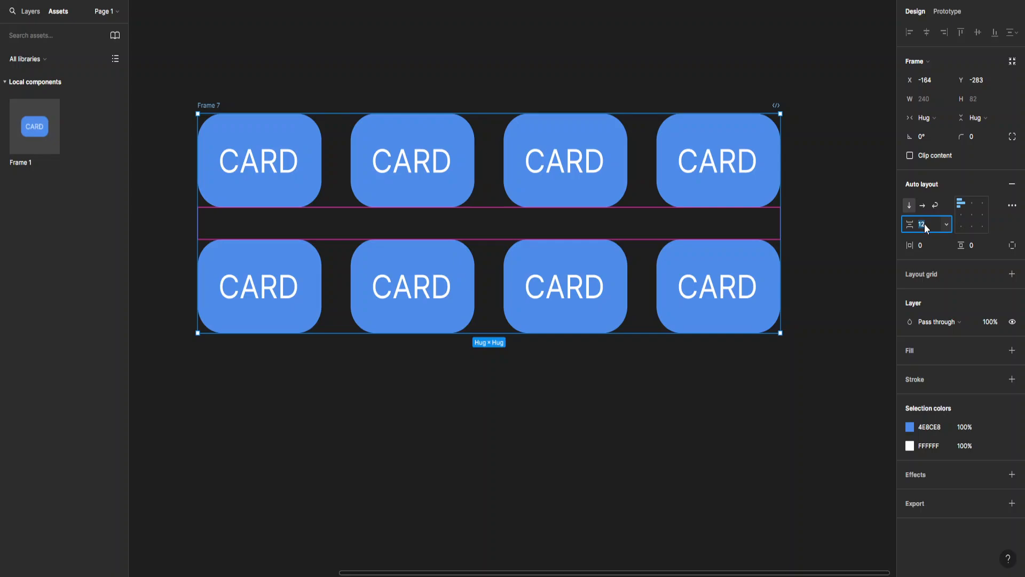
key(Down)
key(Down)
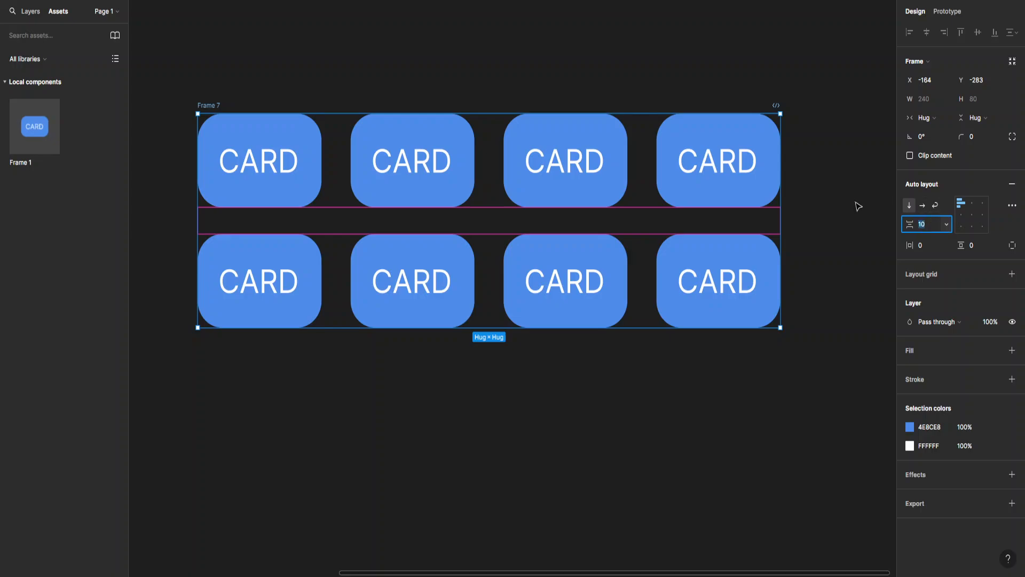
click(458, 24)
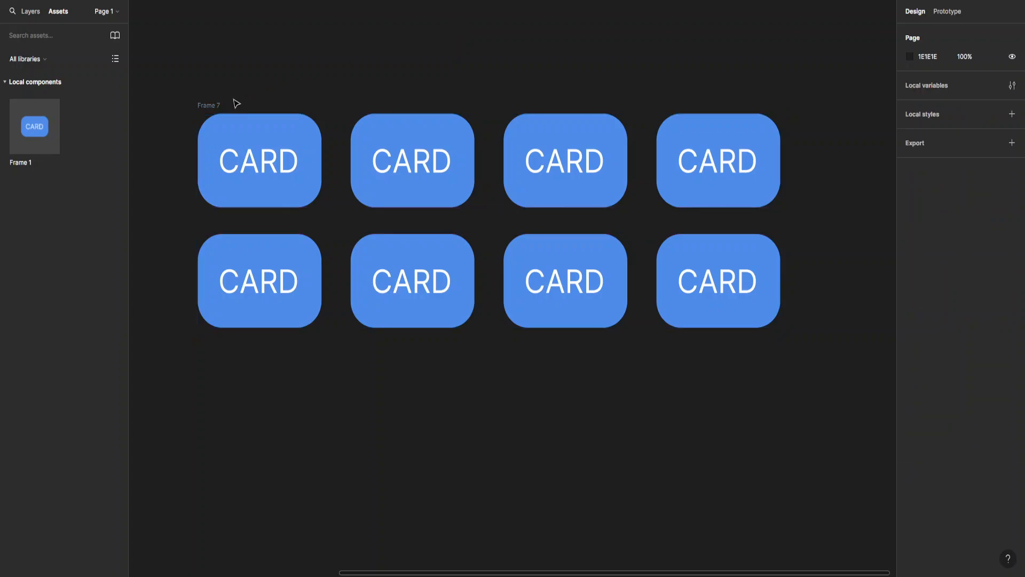
click(217, 107)
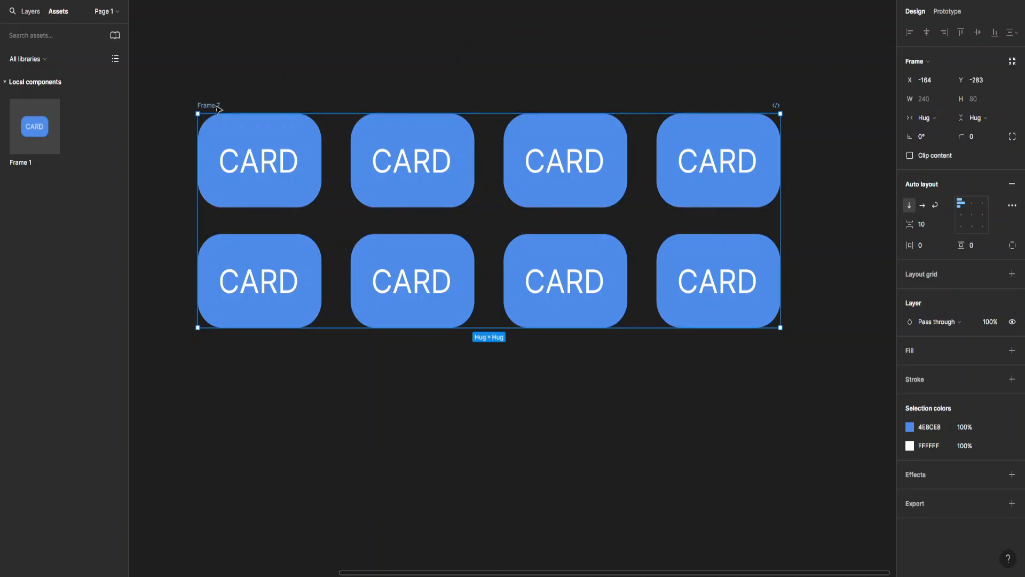
Give Frame 7 a white fill with horizontal and vertical padding of 10.
click(920, 347)
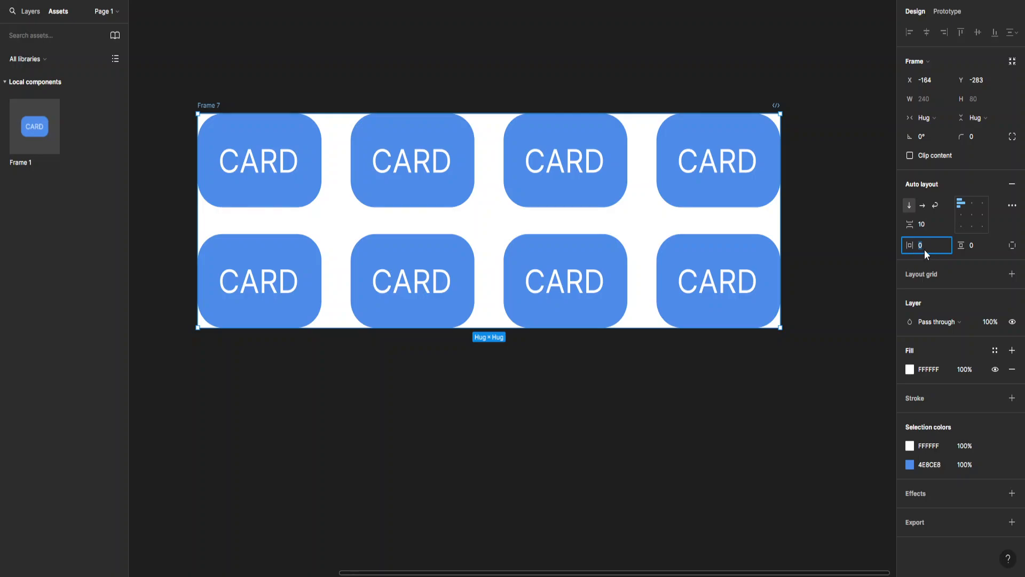
text(11)
key(Return)
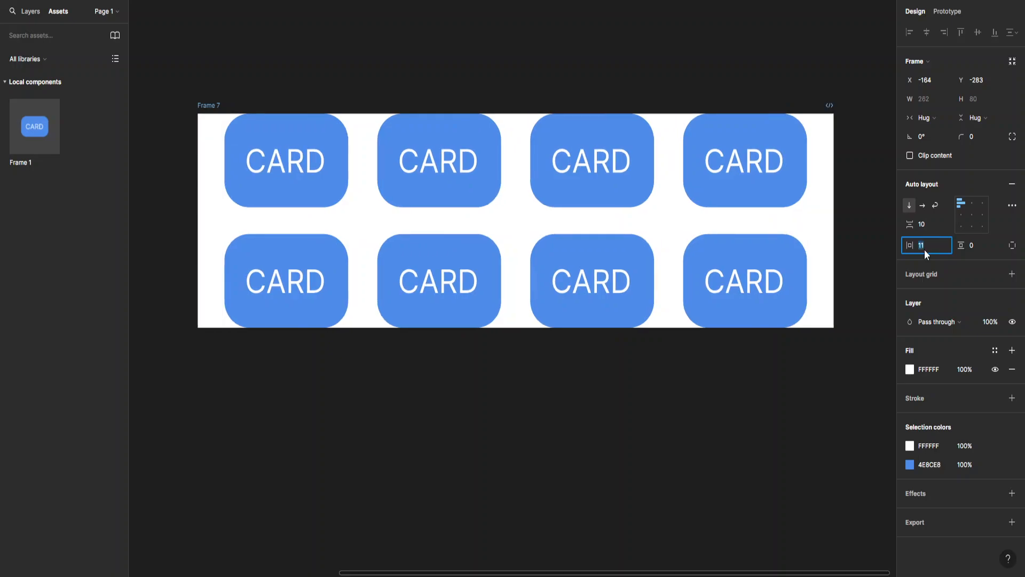
key(Down)
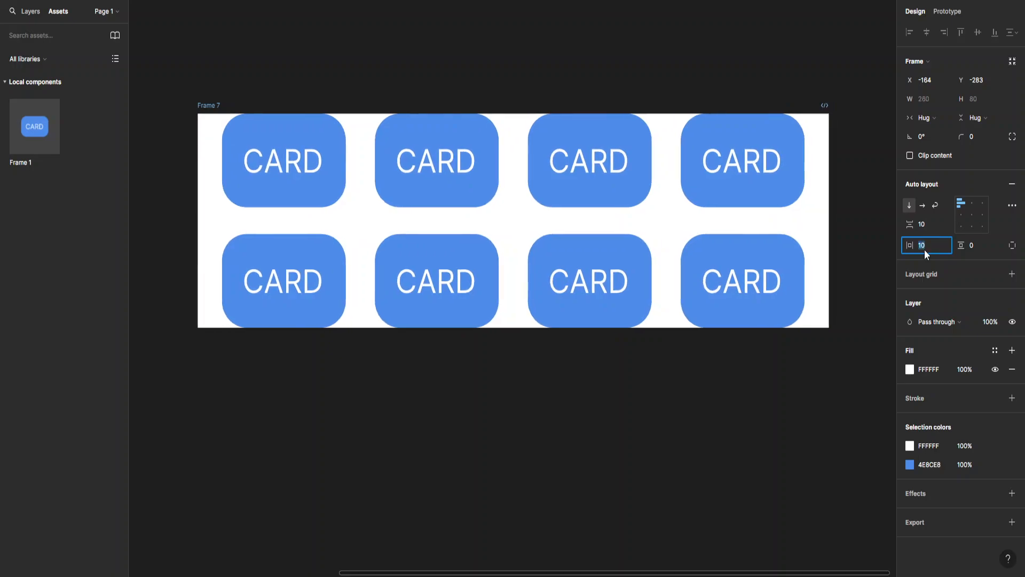
click(971, 245)
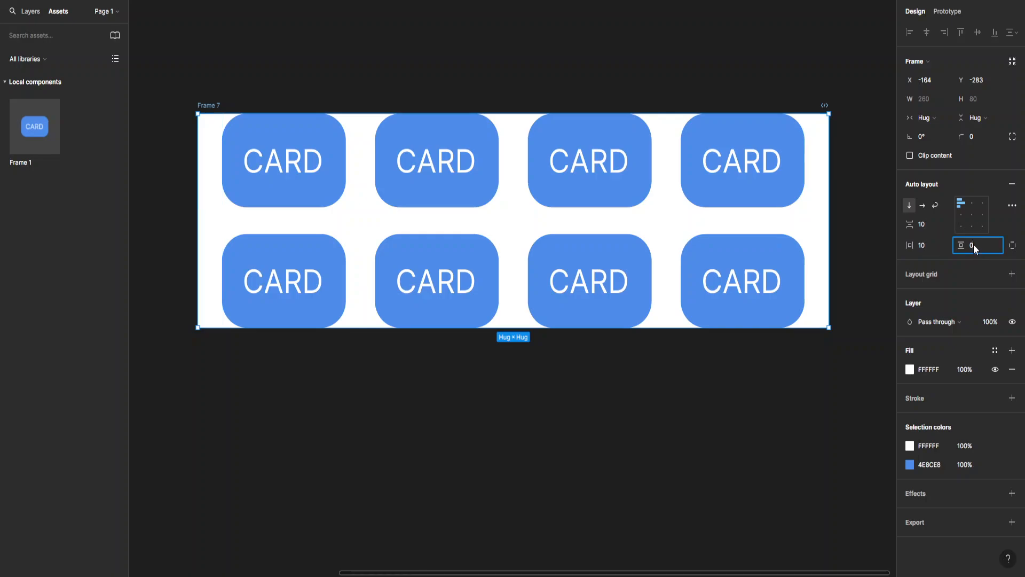
text(10)
key(Return)
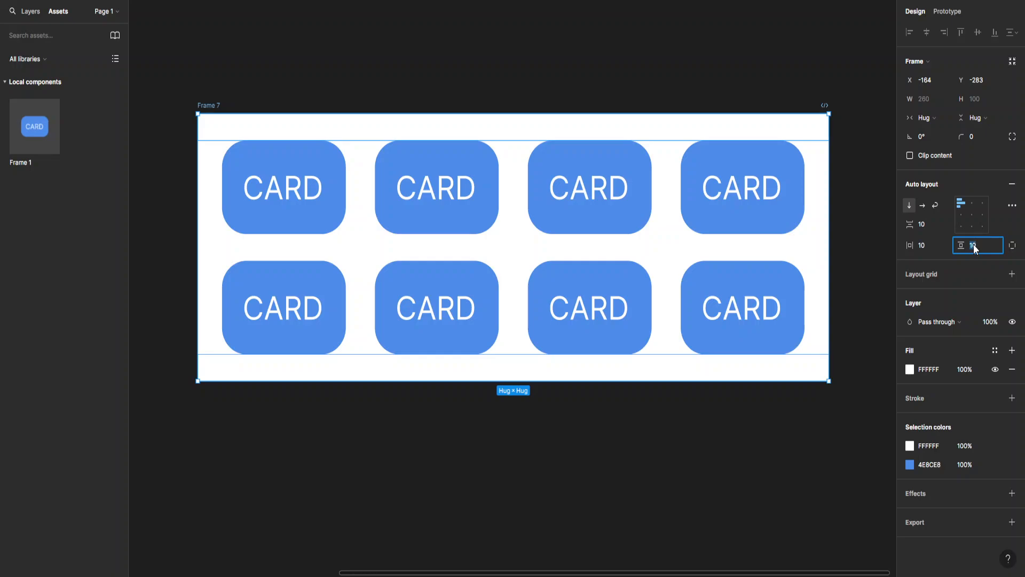
Round Frame 7's corners to a radius of 10.
click(978, 135)
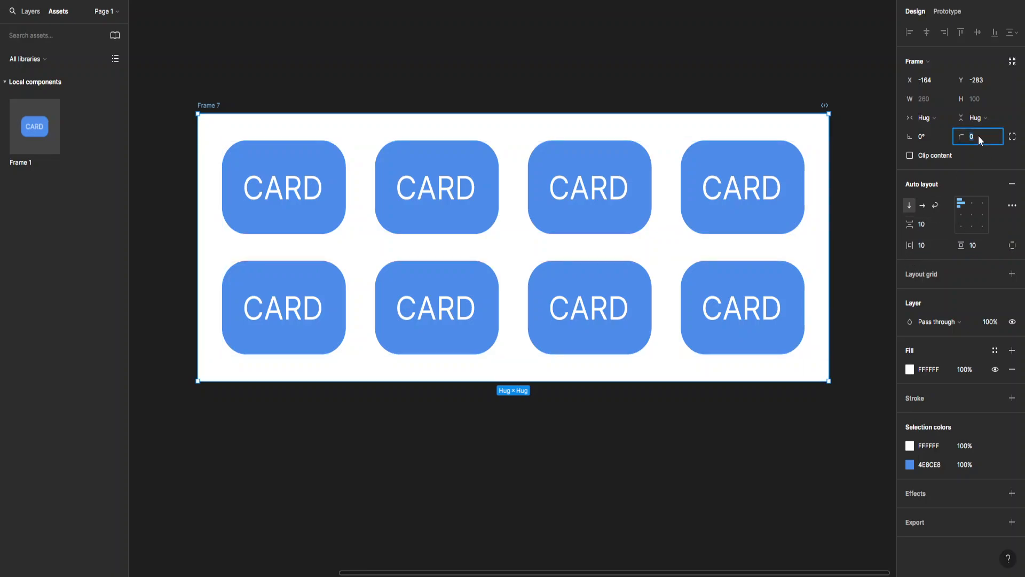
text(10)
key(Return)
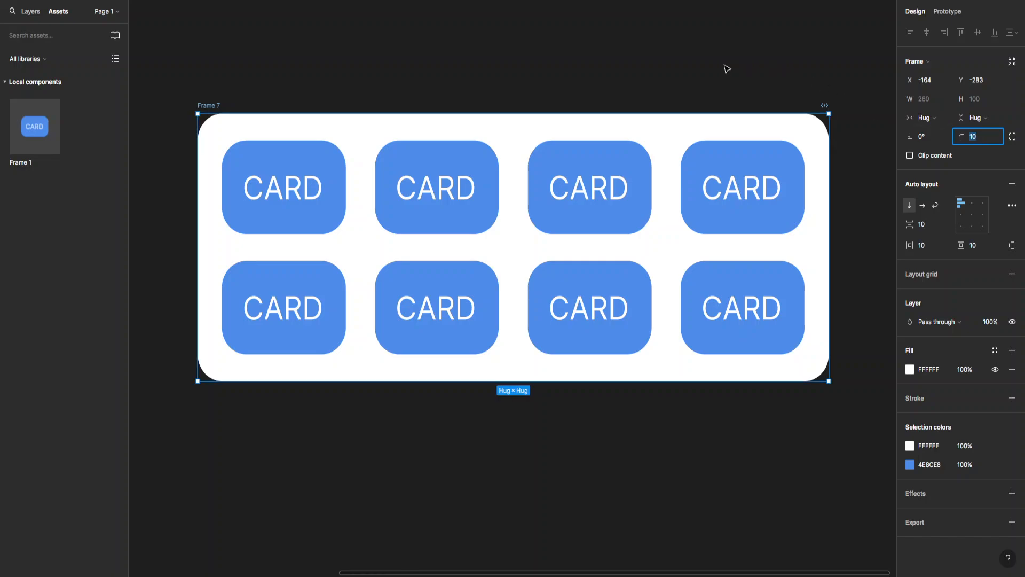
Widen Frame 7 to a fixed 309, then undo so it hugs its contents again.
click(710, 78)
drag(668, 75, 573, 97)
scroll(587, 113, down, 5)
click(693, 227)
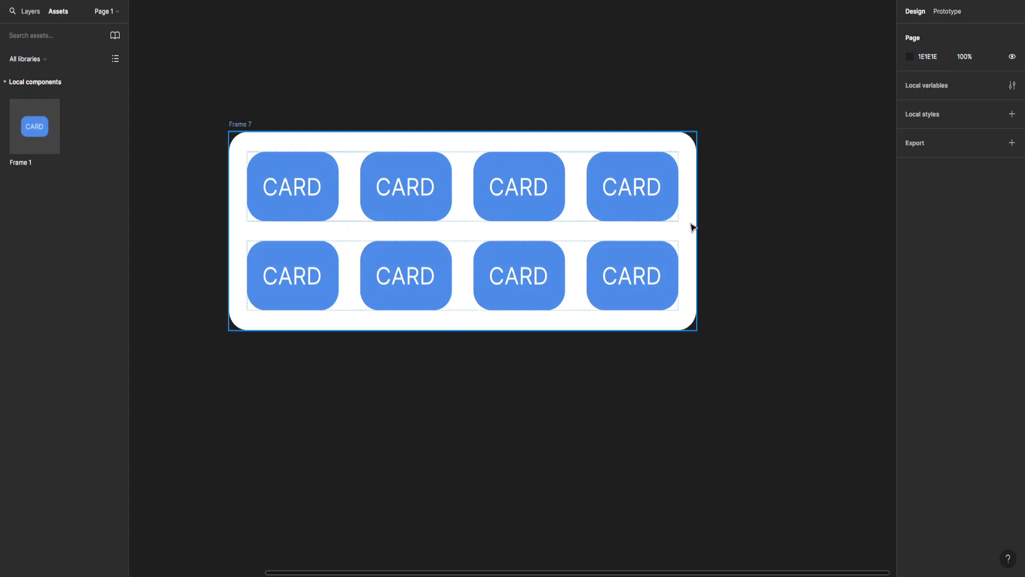
click(693, 229)
drag(701, 234, 752, 226)
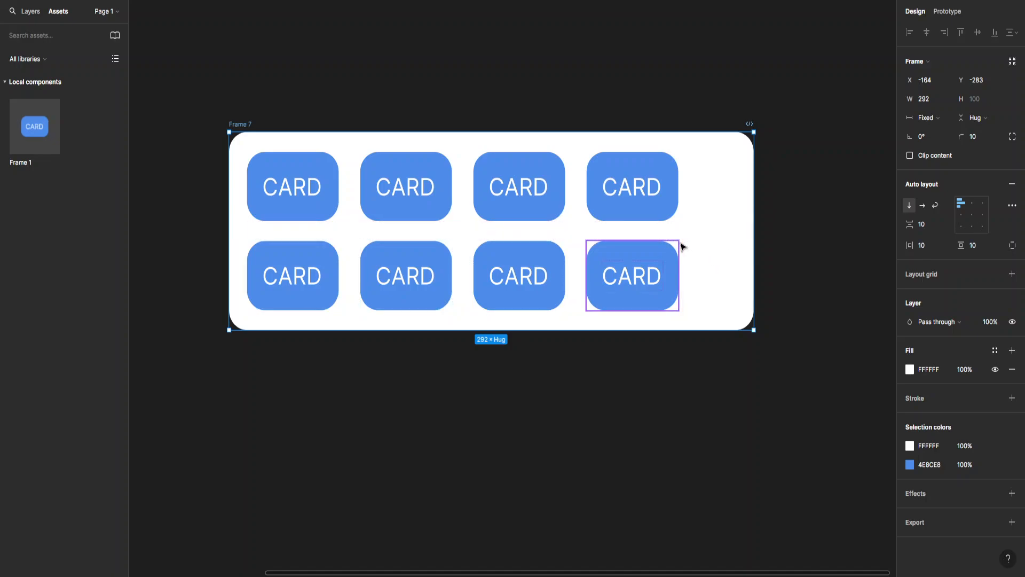
key(ctrl+z)
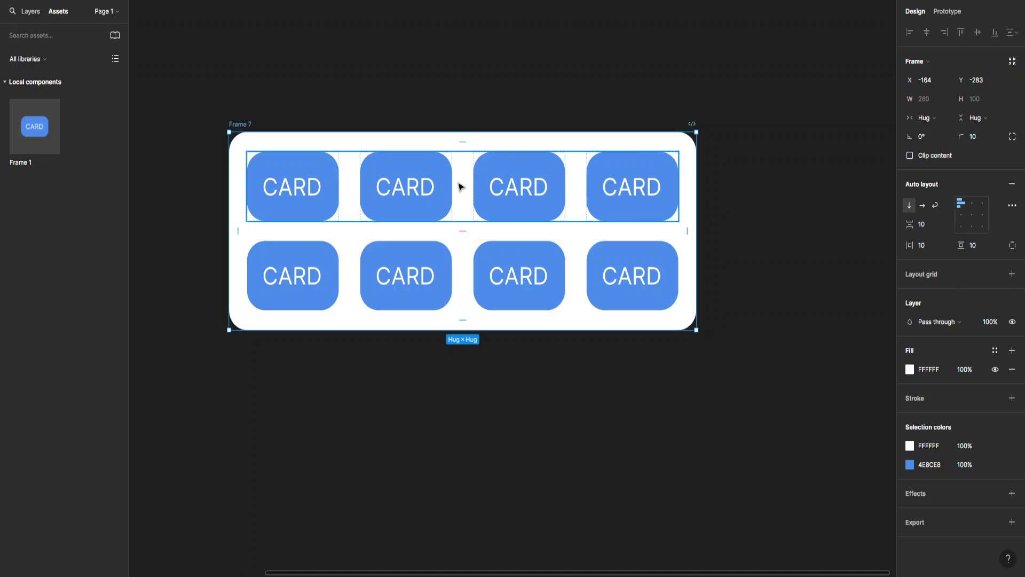
Set the top card row to Fill container in both width and height.
click(752, 180)
click(603, 187)
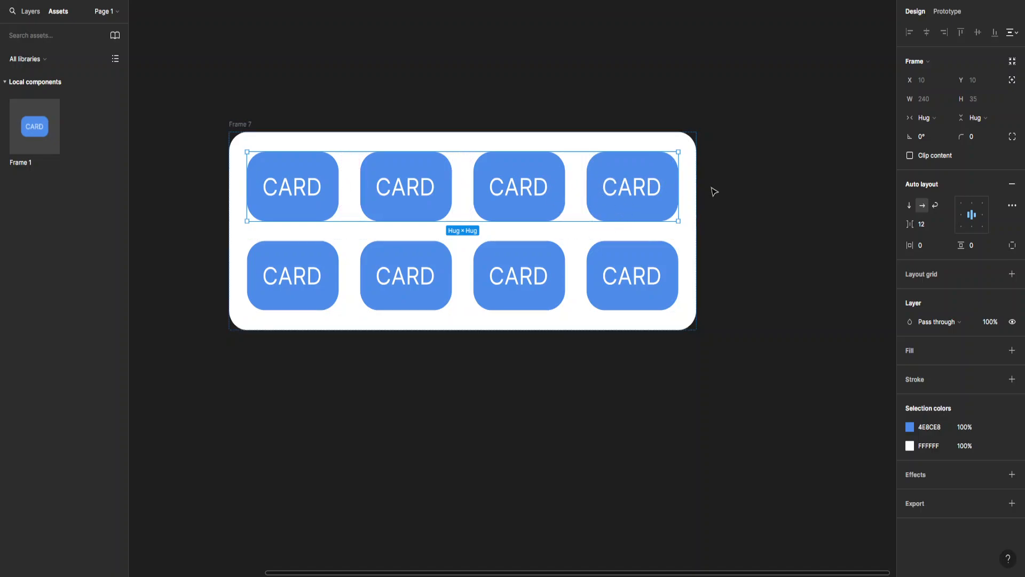
click(941, 118)
click(938, 133)
click(972, 117)
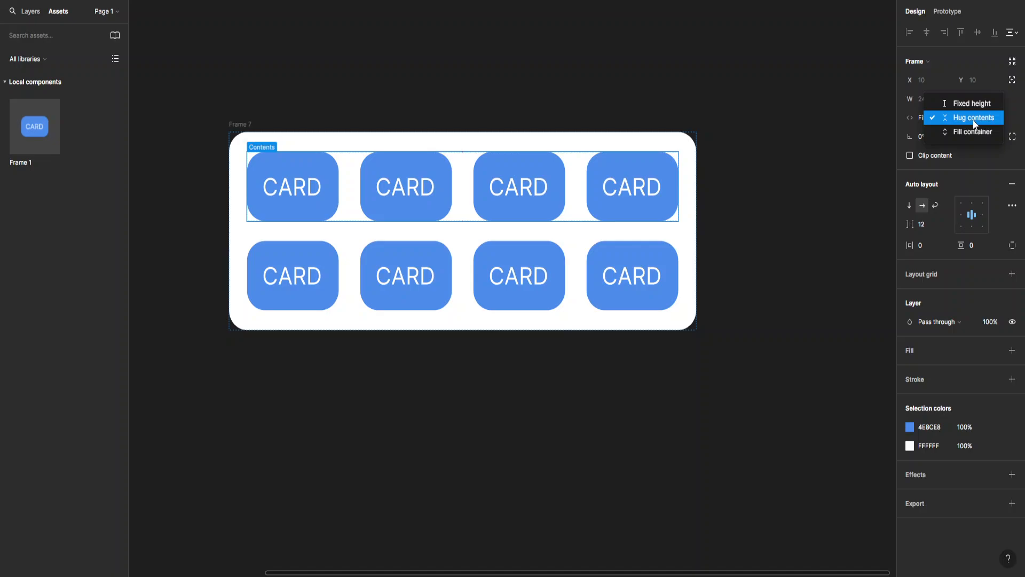
click(969, 136)
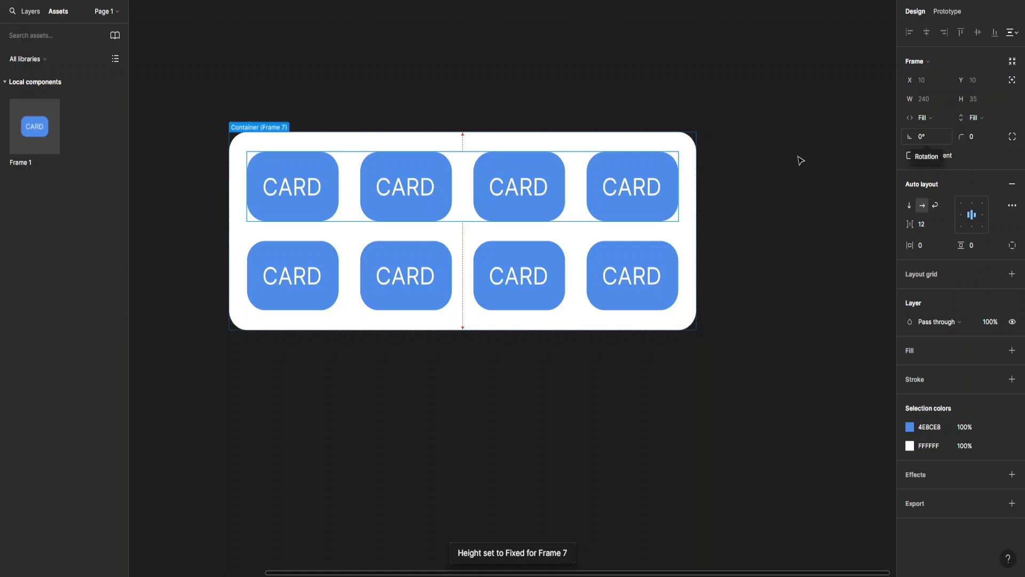
Set the second card row to Fill container in both width and height.
click(408, 265)
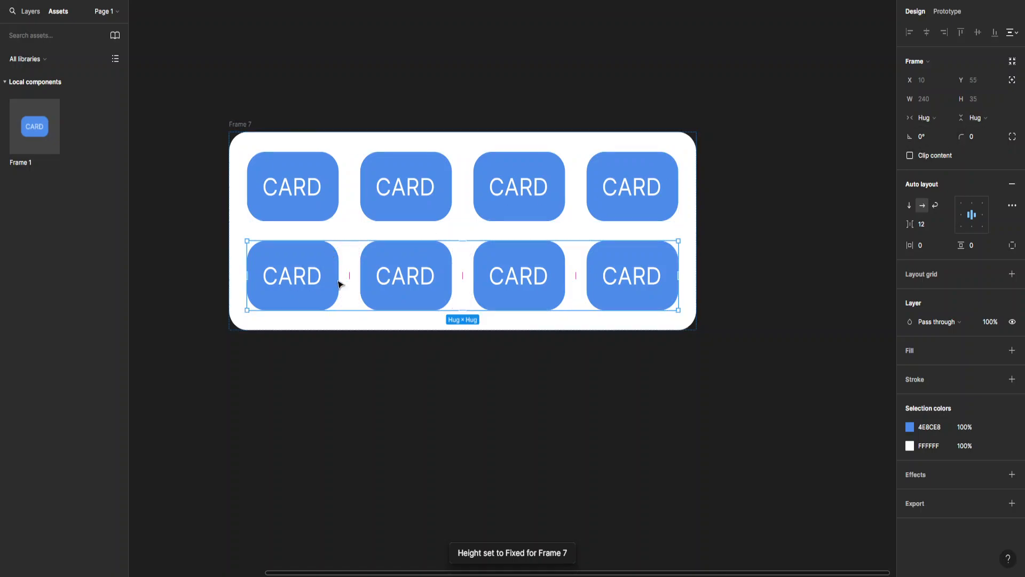
click(931, 119)
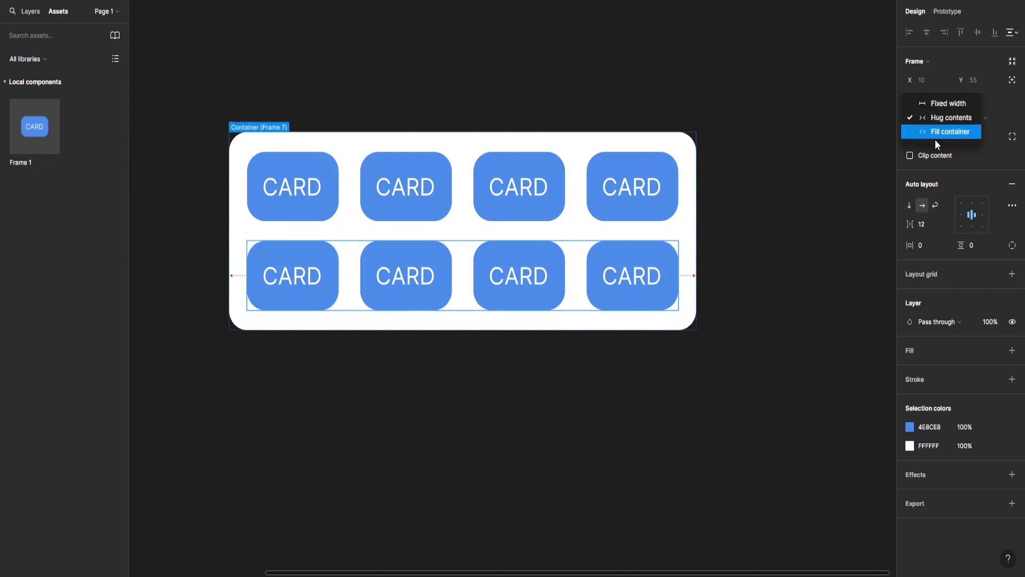
click(935, 137)
click(973, 118)
click(976, 134)
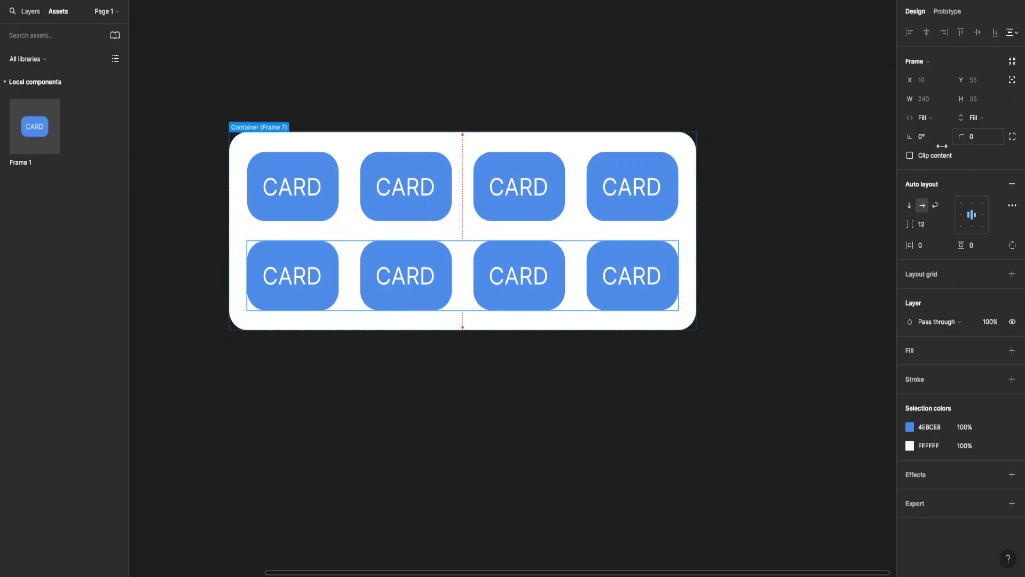
click(723, 164)
click(696, 235)
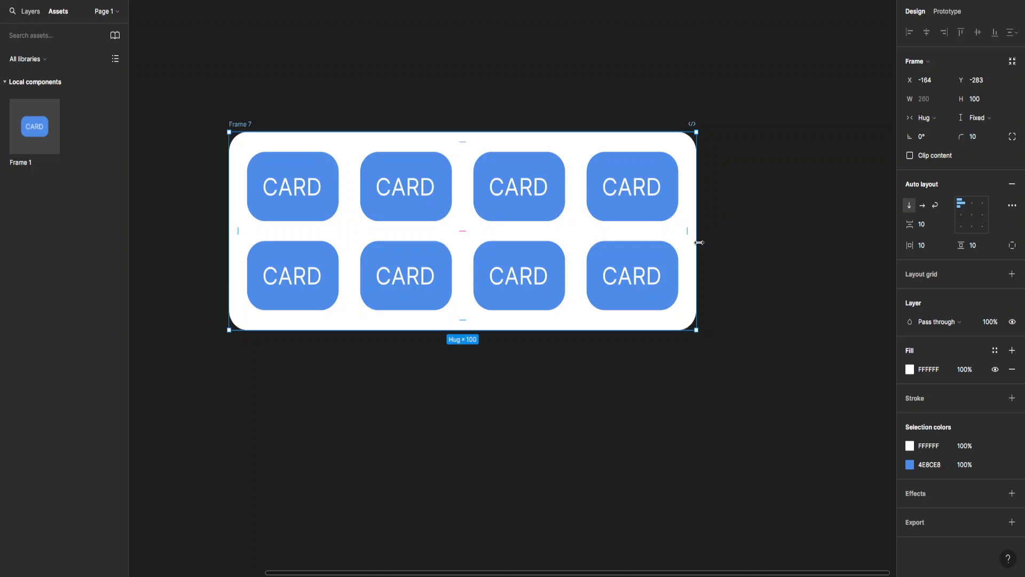
Widen Frame 7 to 310 and stretch it to 131 tall.
drag(699, 242, 783, 236)
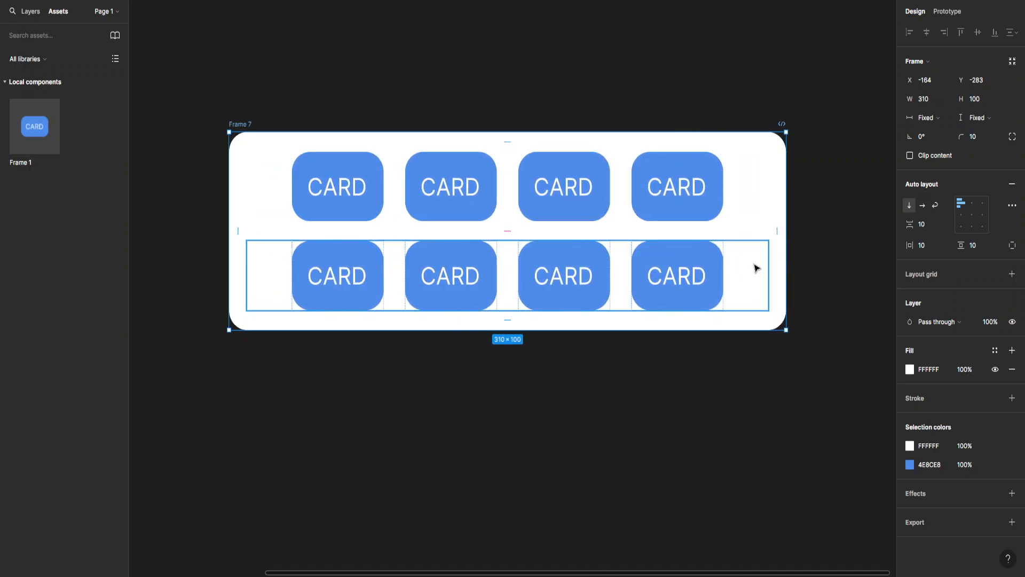
click(756, 194)
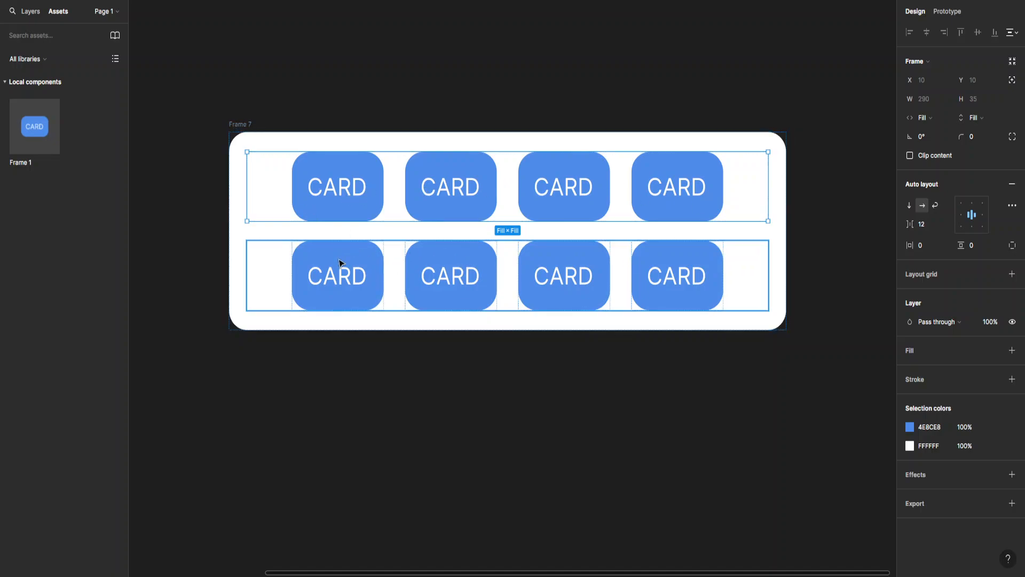
click(515, 331)
drag(516, 331, 515, 390)
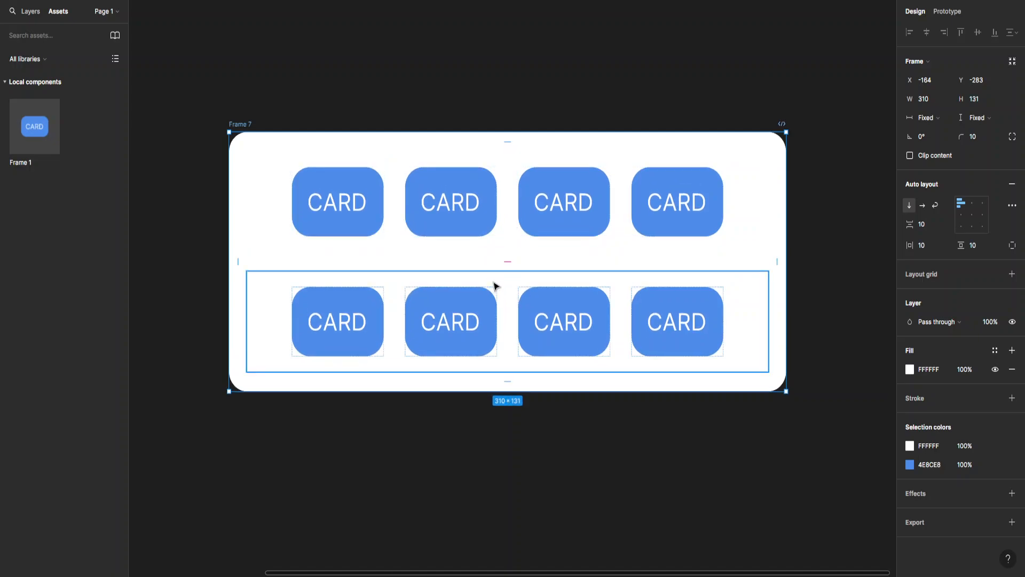
key(ctrl+z)
key(ctrl+z)
key(ctrl+shift+z)
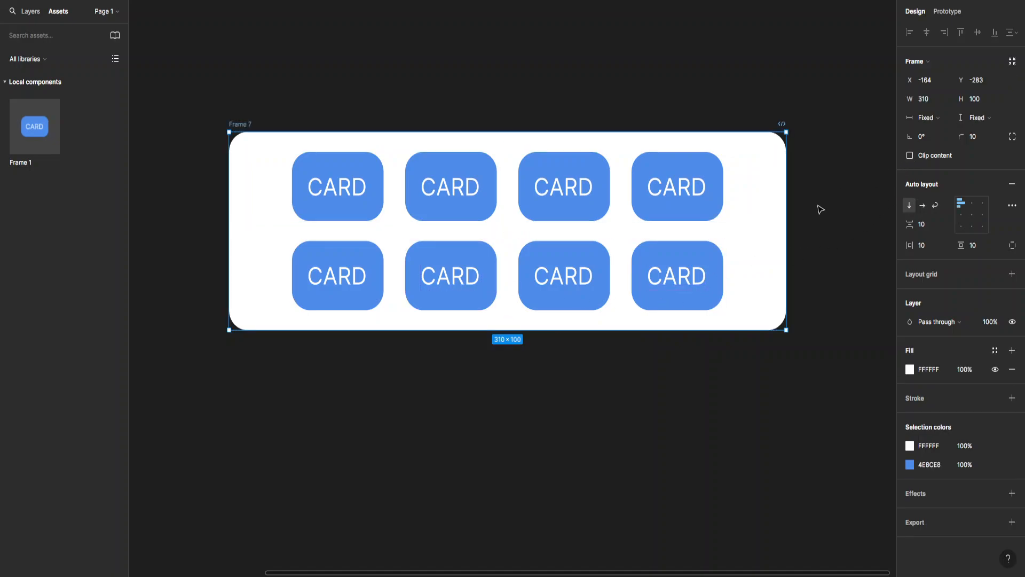
key(ctrl+z)
key(ctrl+shift+z)
key(ctrl+shift+z)
Narrow Frame 7 to 252 wide so both card rows shrink with it.
click(425, 82)
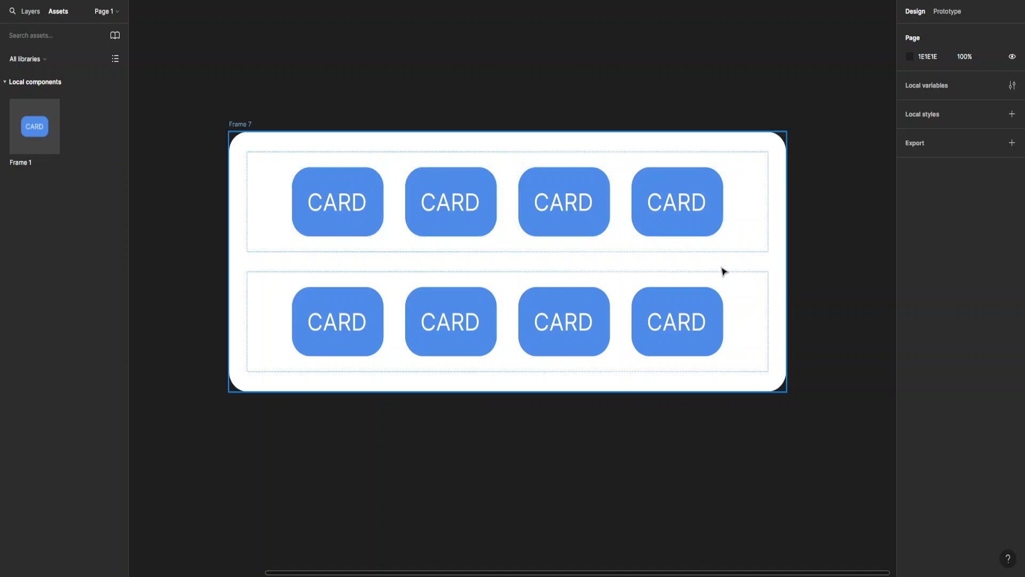
click(786, 261)
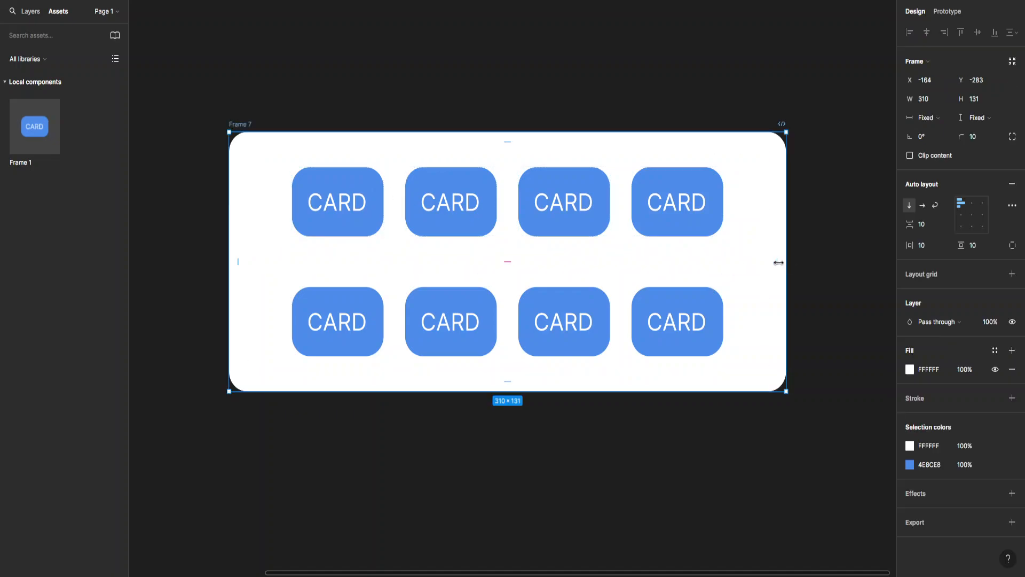
drag(778, 261, 681, 262)
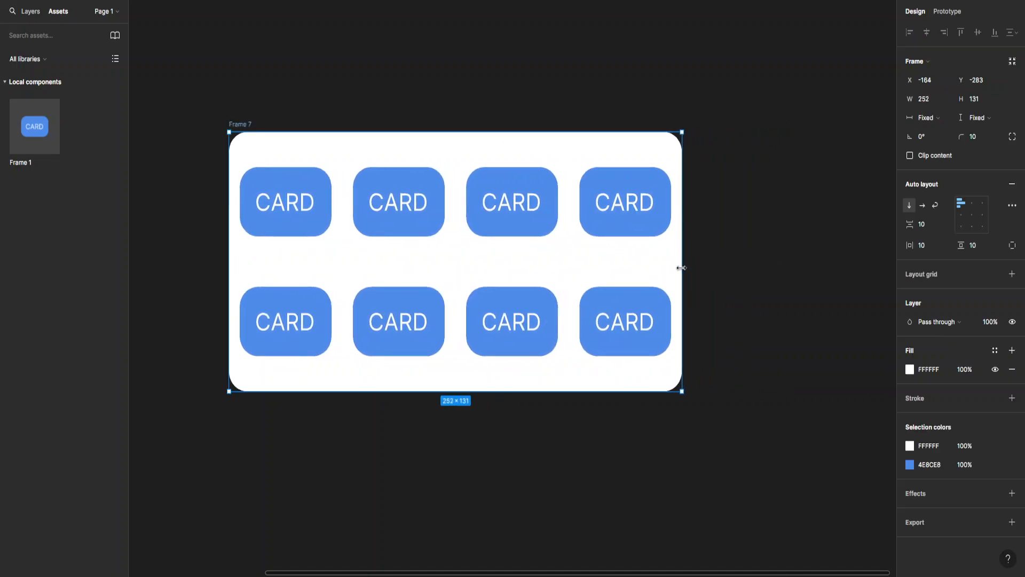
Set the first and second top-row CARD instances to Fill container in width and height.
click(320, 192)
click(319, 189)
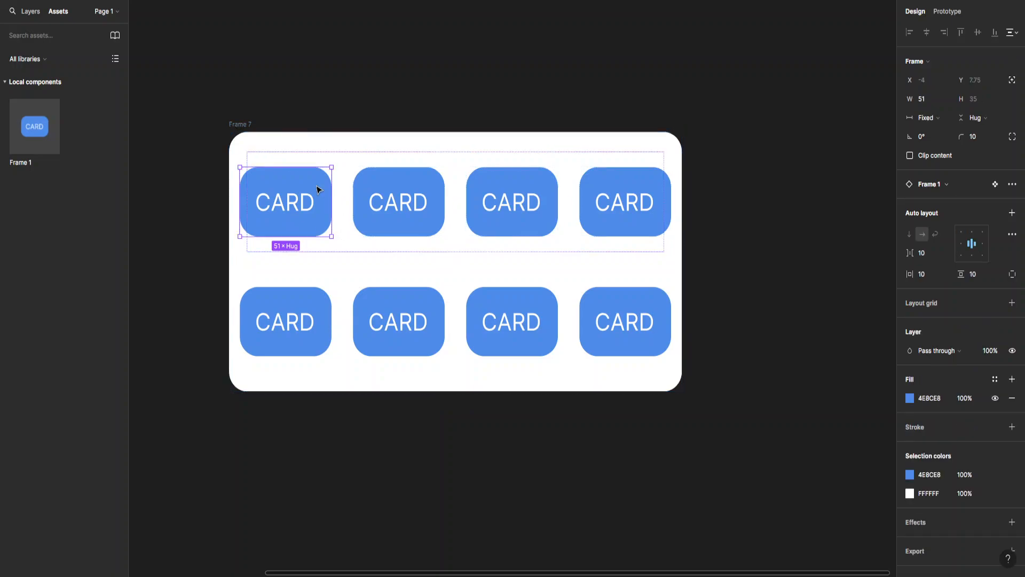
click(926, 118)
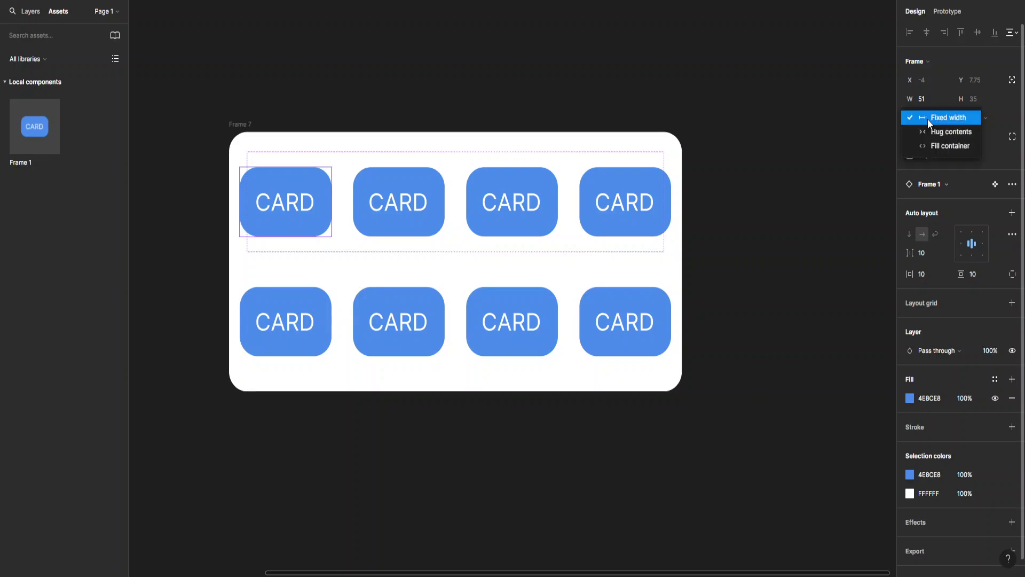
click(934, 146)
click(982, 120)
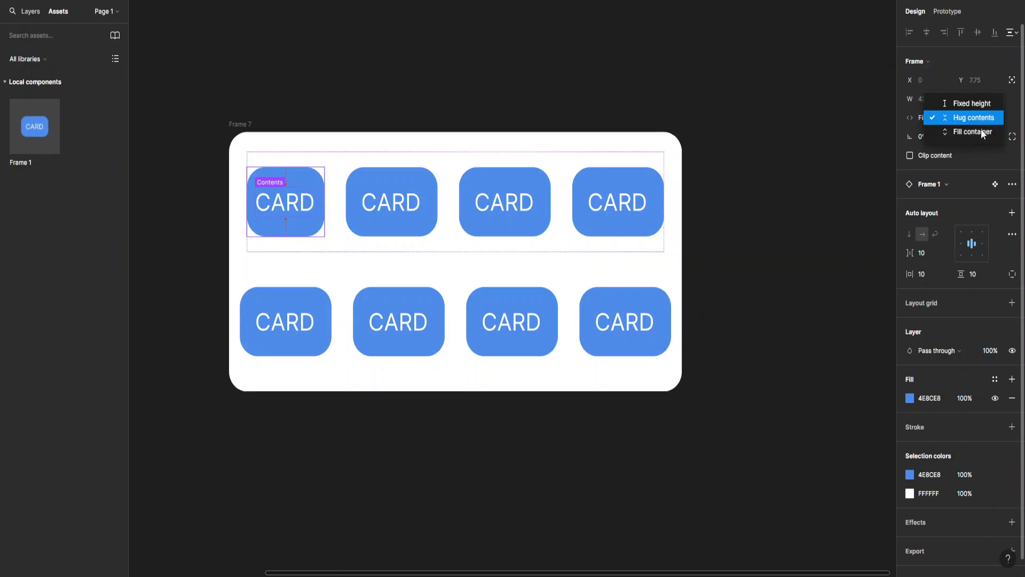
click(981, 133)
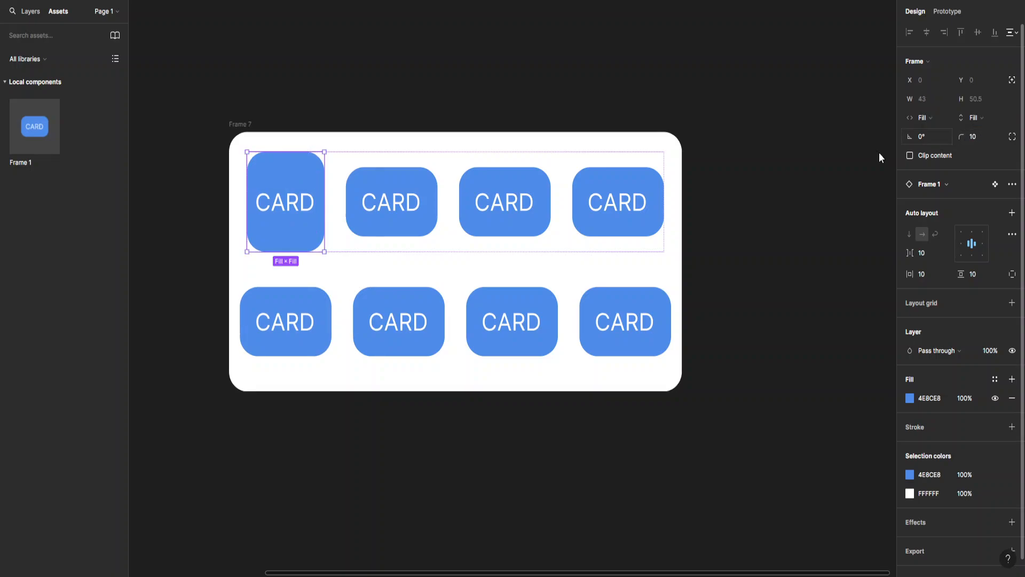
click(419, 184)
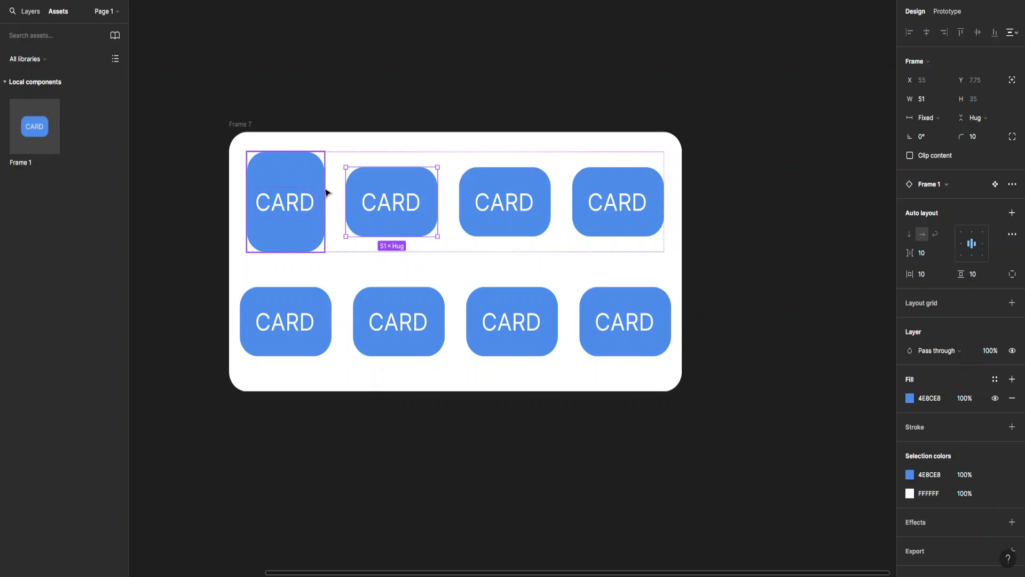
click(935, 121)
click(927, 142)
click(973, 118)
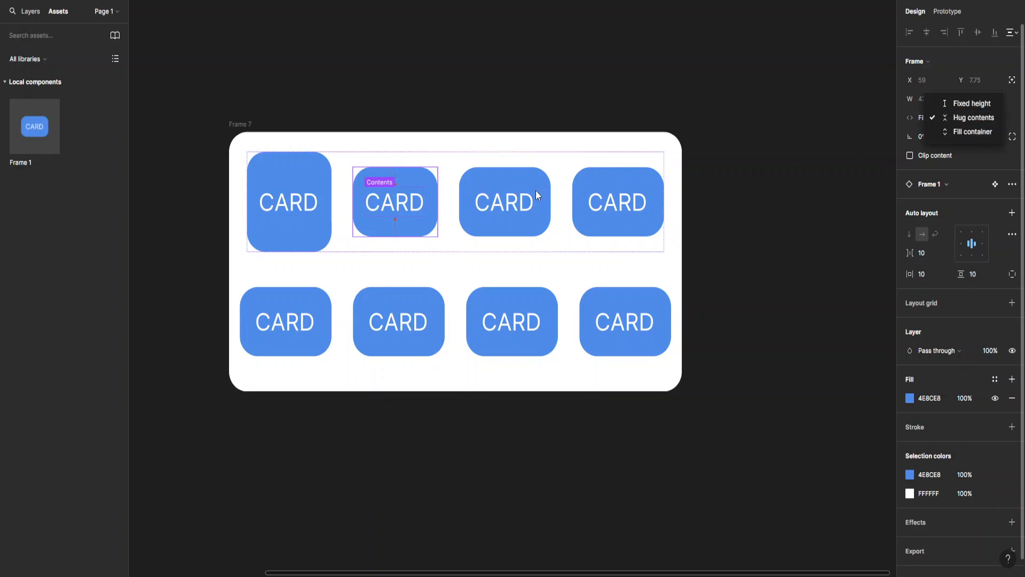
click(972, 131)
Set the third and fourth top-row CARD instances to fill their row in width and height.
click(513, 176)
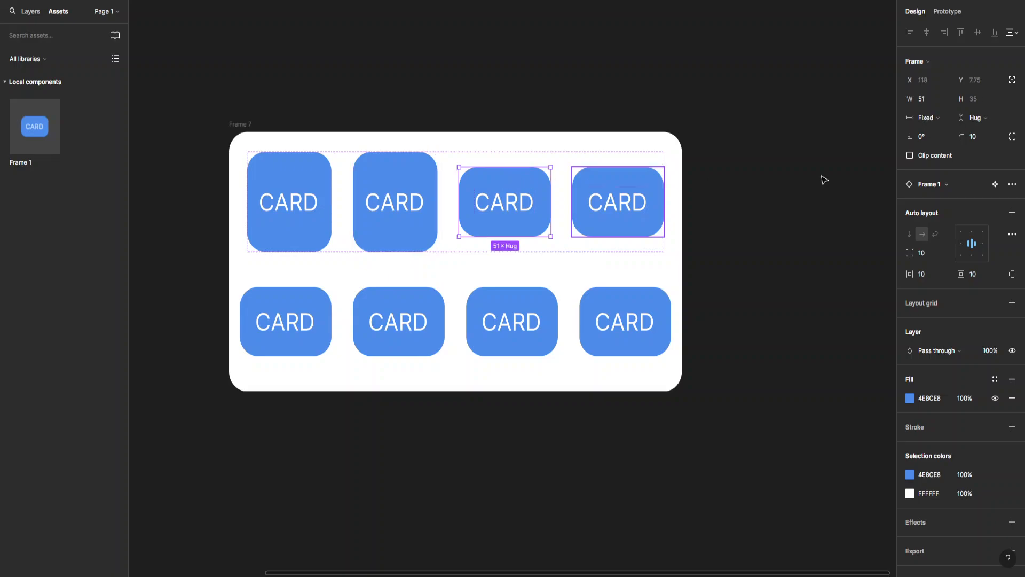
click(928, 118)
click(932, 144)
click(973, 118)
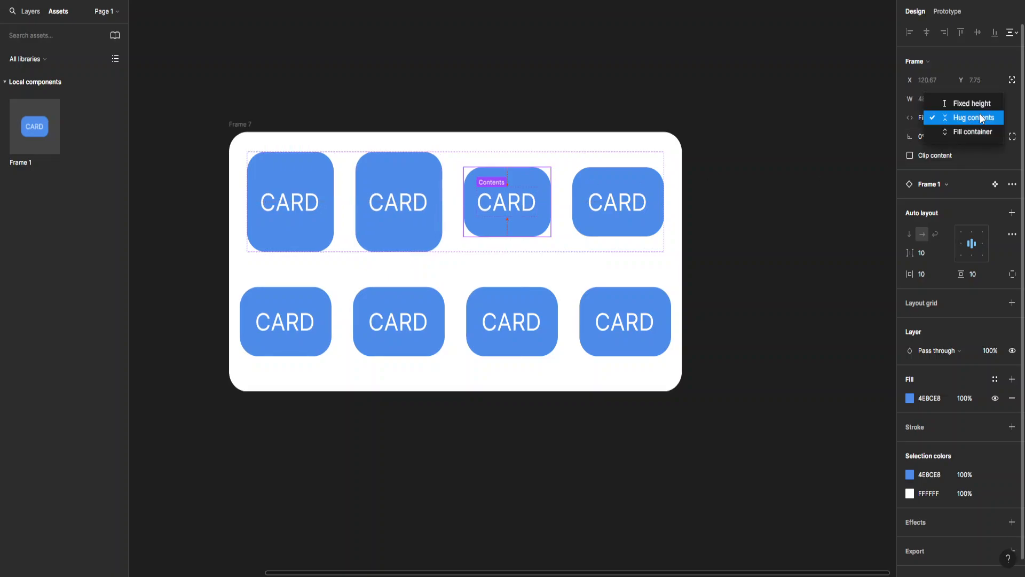
click(976, 134)
click(599, 185)
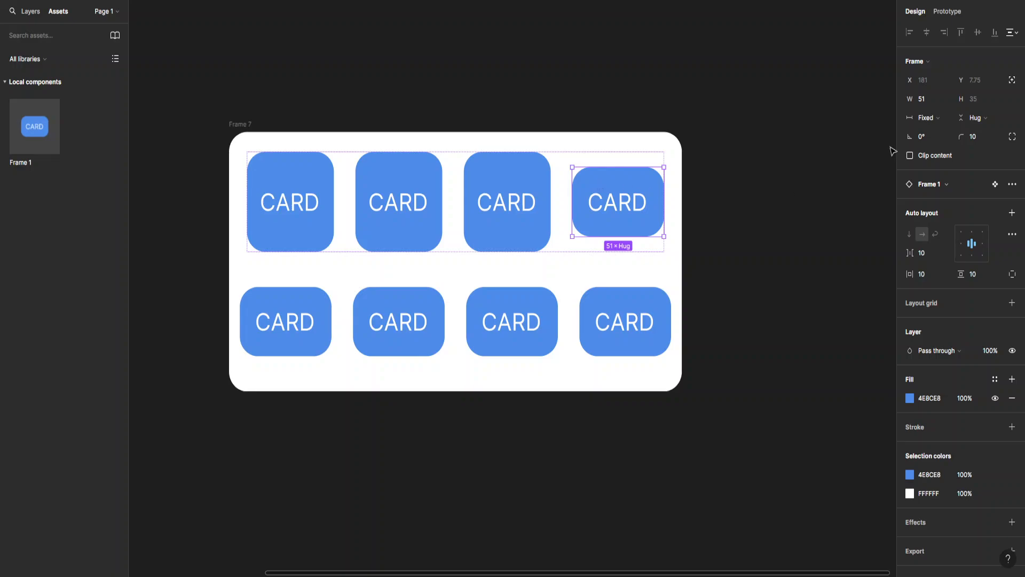
click(924, 116)
click(944, 132)
click(972, 116)
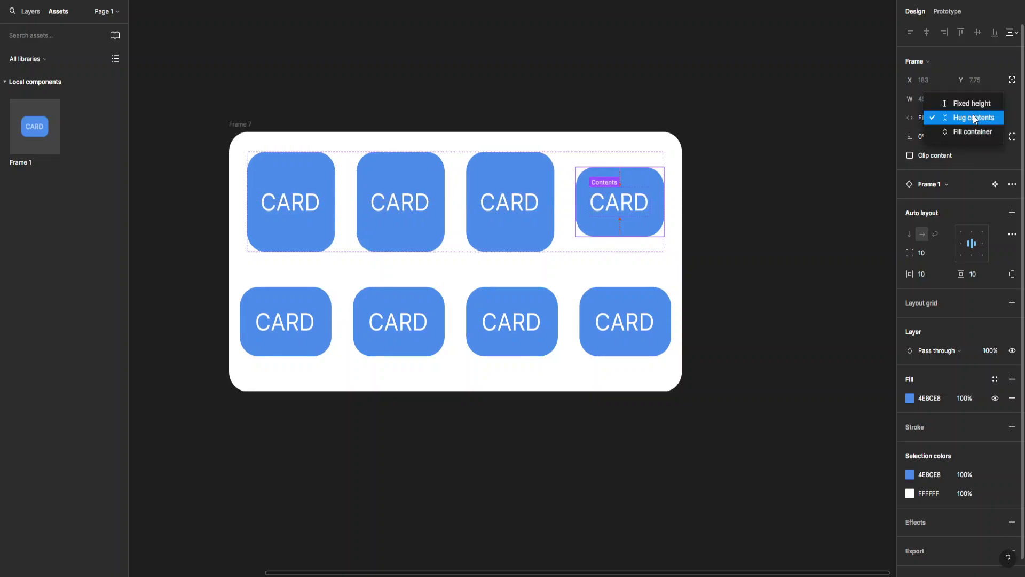
click(972, 131)
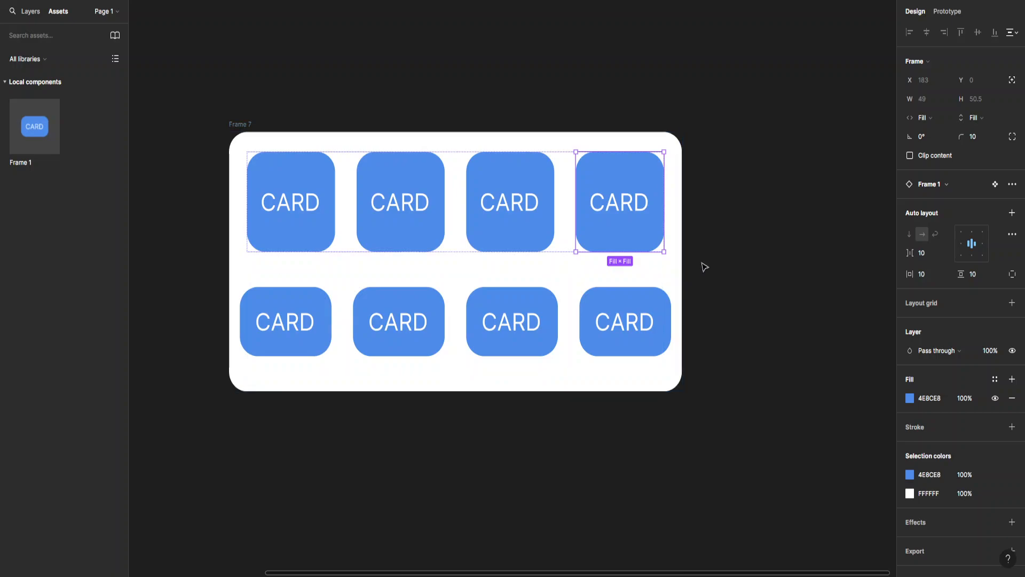
click(702, 265)
click(671, 224)
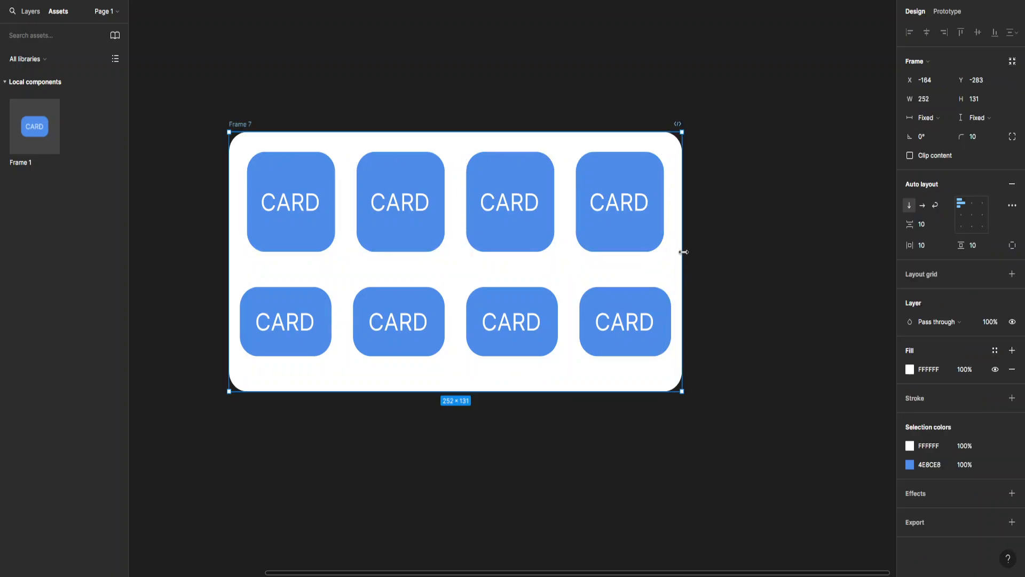
Drag Frame 7 wider and taller to stretch the top cards, finishing at 310 × 112.
drag(684, 251, 767, 265)
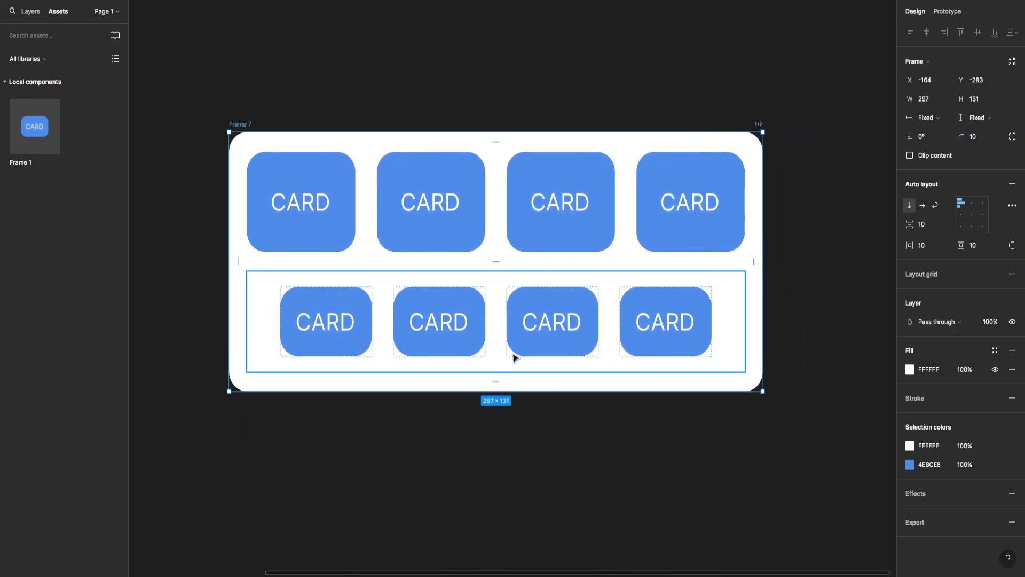
drag(493, 402, 654, 423)
drag(762, 286, 783, 284)
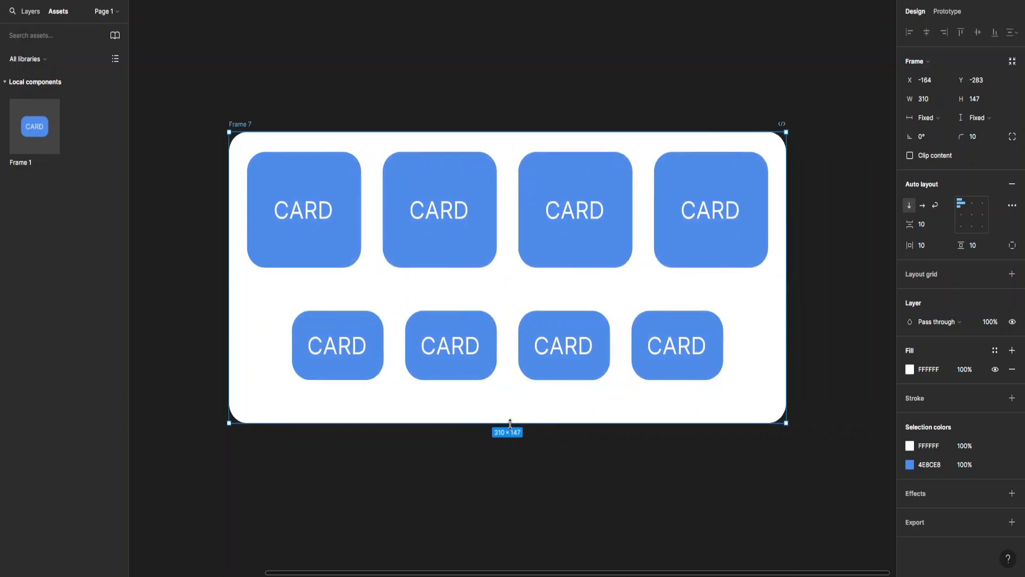
drag(509, 424, 512, 354)
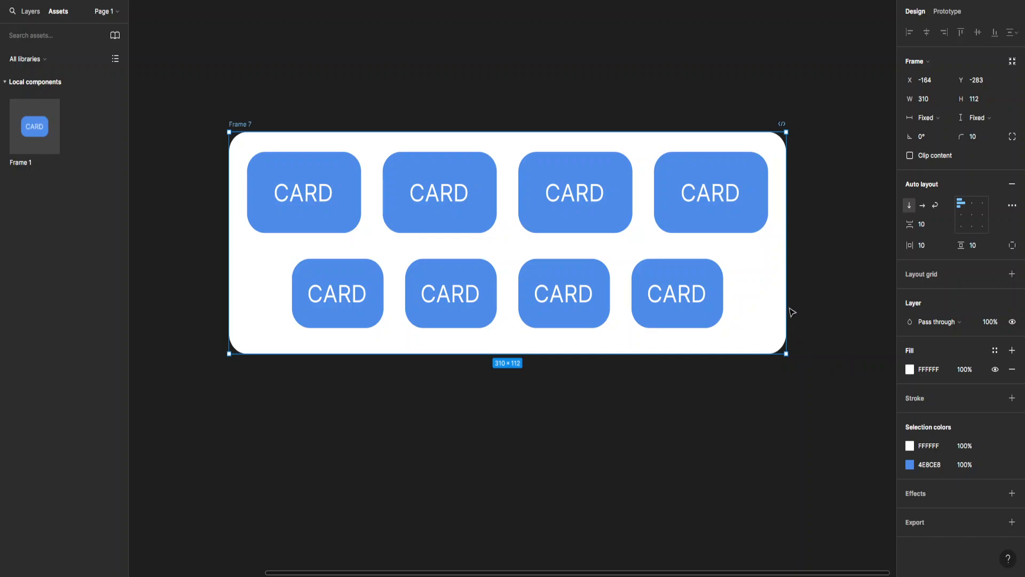